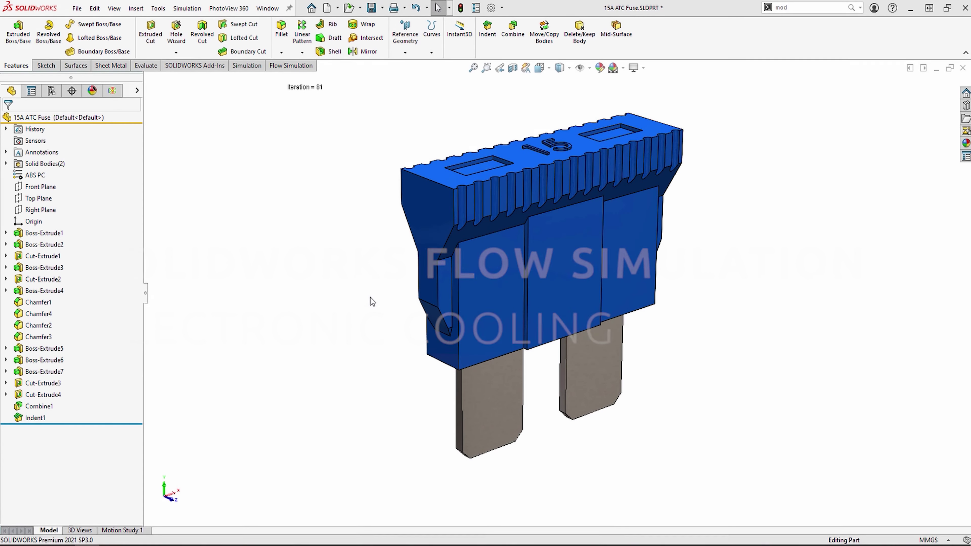
Turn the fuse toward a front view and switch it to the Transparent display state
mouse_move(370, 300)
middle_down()
mouse_move(324, 304)
mouse_move(261, 281)
mouse_move(295, 302)
mouse_move(363, 294)
middle_up()
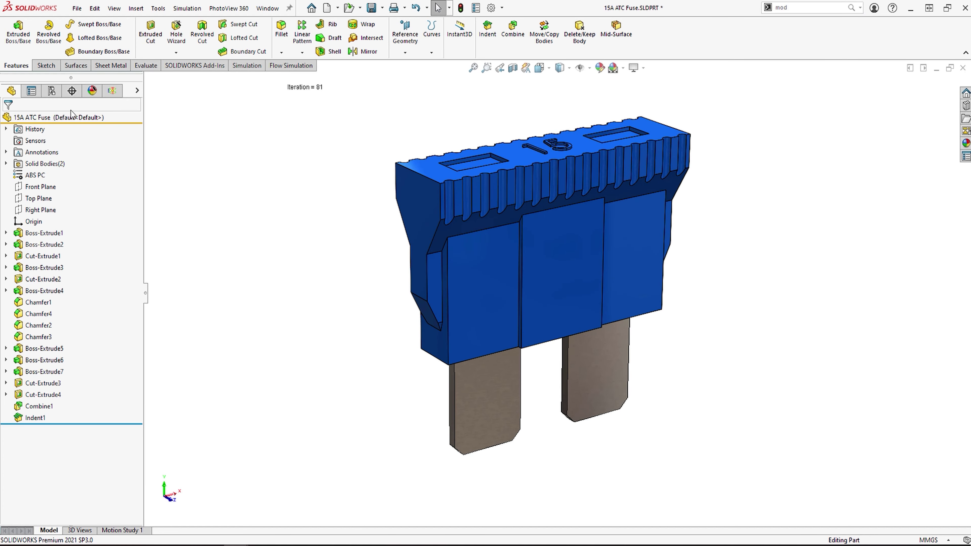
click(52, 91)
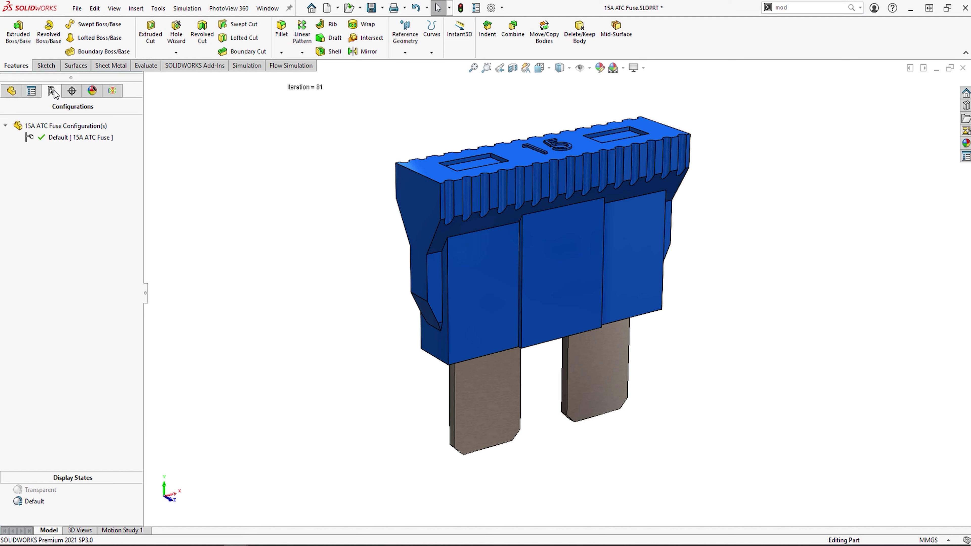
double_click(42, 489)
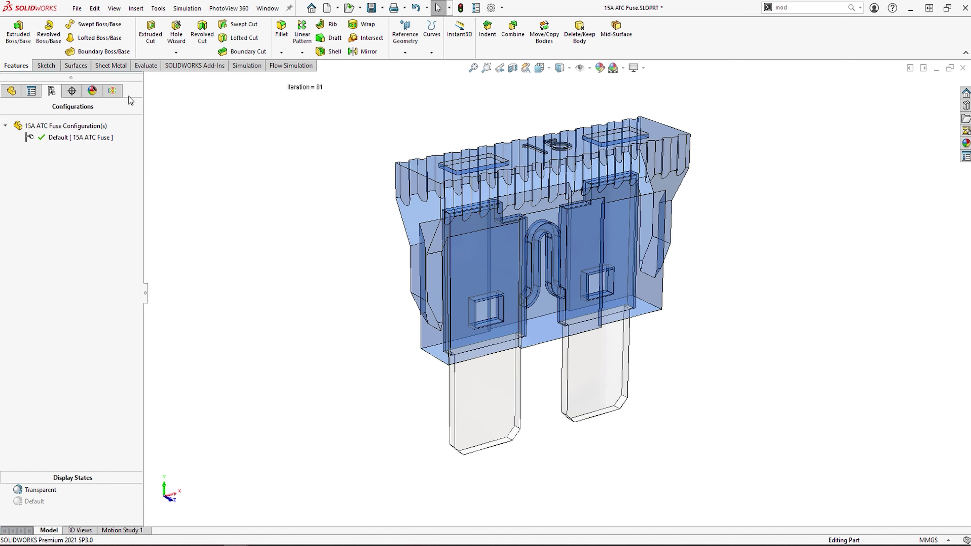
Review the project's solid materials and where Current 1 and Current 2 apply on the fuse
click(112, 91)
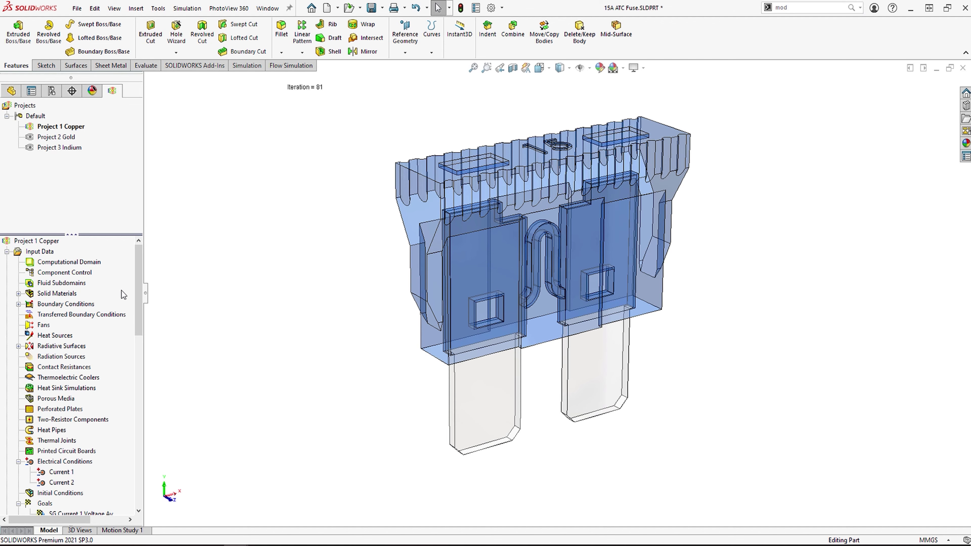
click(18, 293)
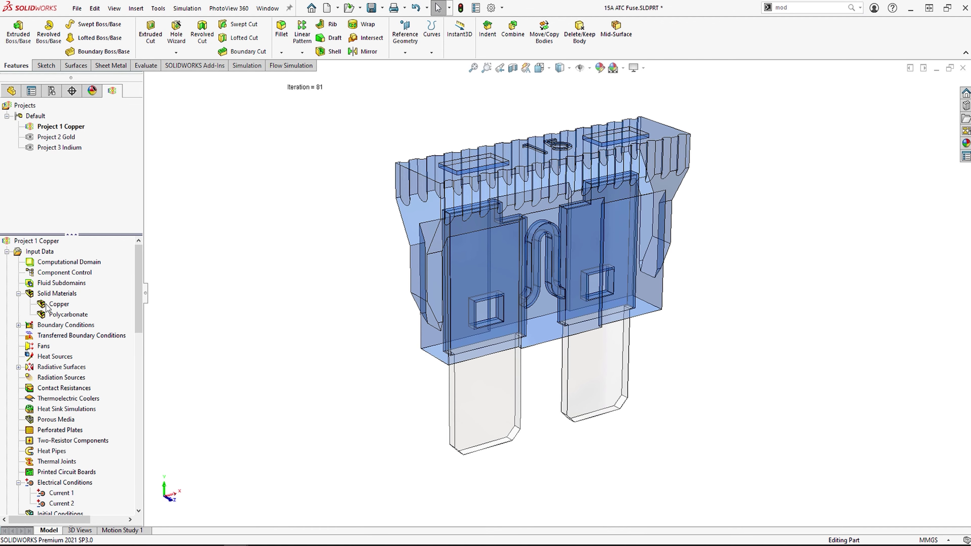
drag(139, 289, 137, 307)
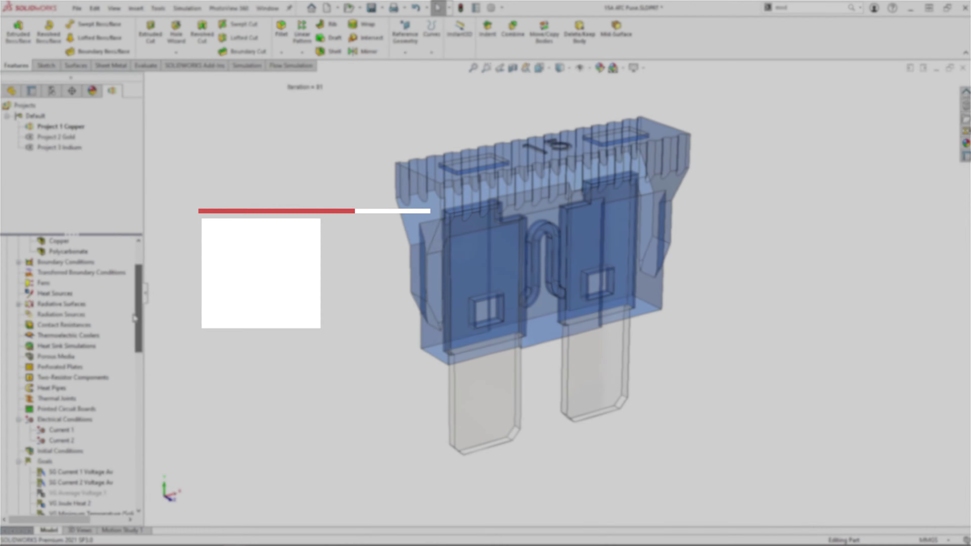
click(55, 441)
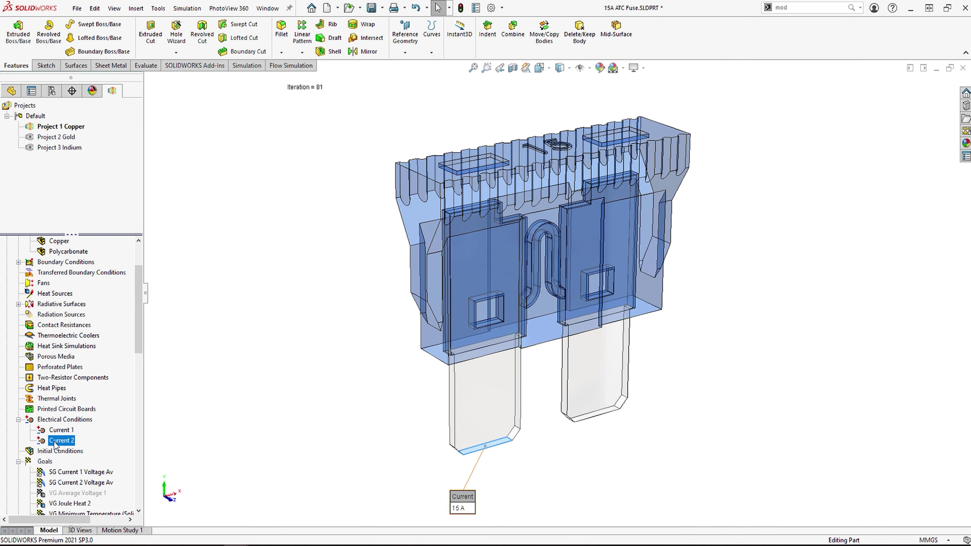
key(shift+Up)
click(174, 413)
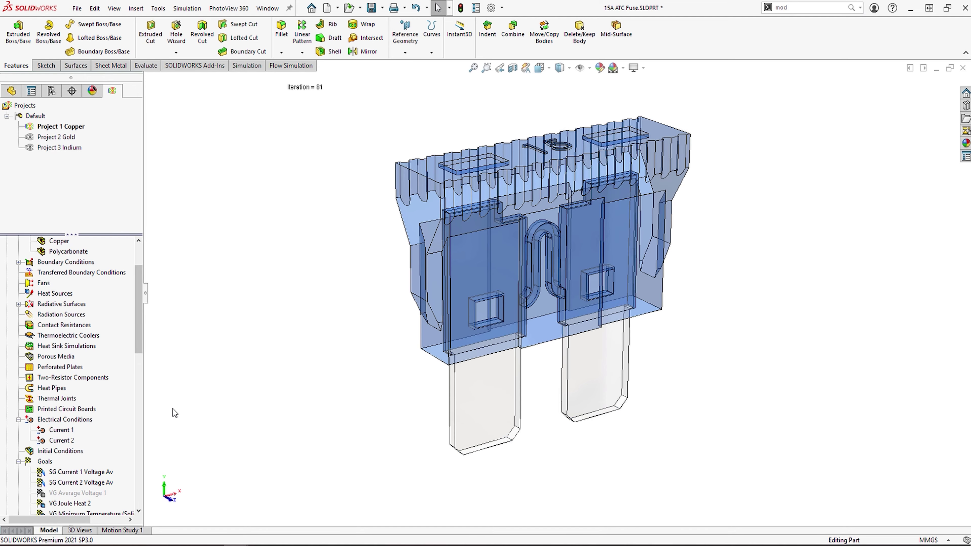
Edit Current 1's definition, checking Voltage and switching its type to Contact resistance
right_click(64, 431)
click(92, 435)
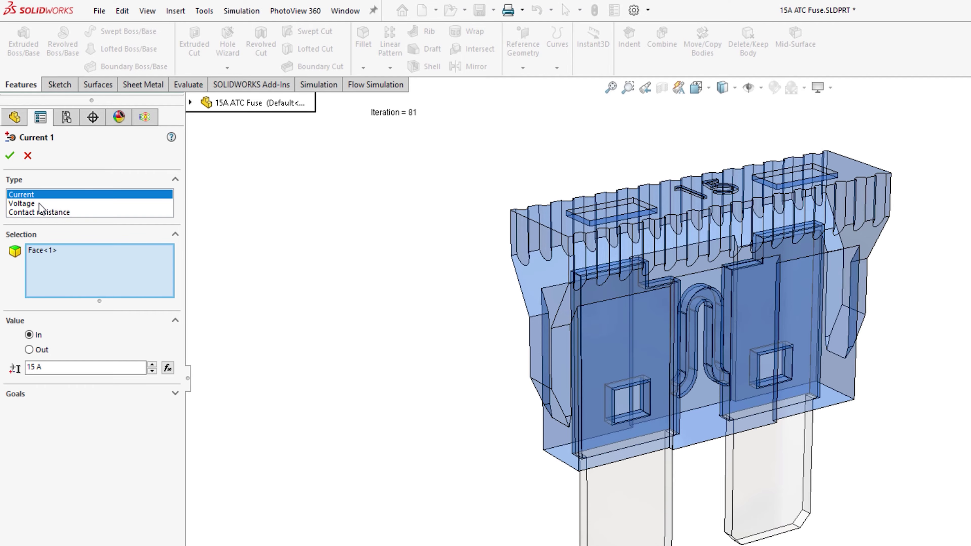
click(34, 176)
click(40, 213)
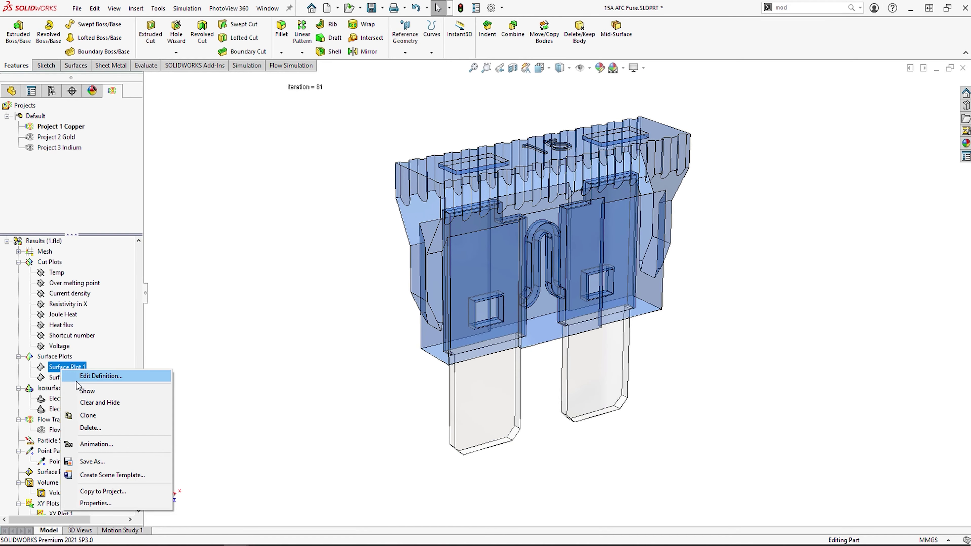
Show Surface Plot 1 temperatures and the Temp cut plot on the fuse
click(87, 391)
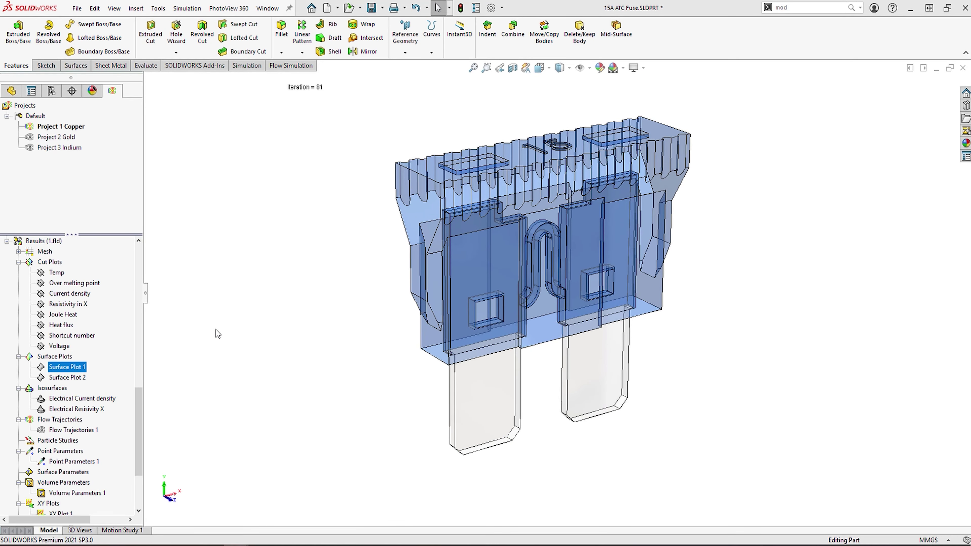
middle_drag(311, 347, 362, 297)
right_click(56, 273)
click(69, 296)
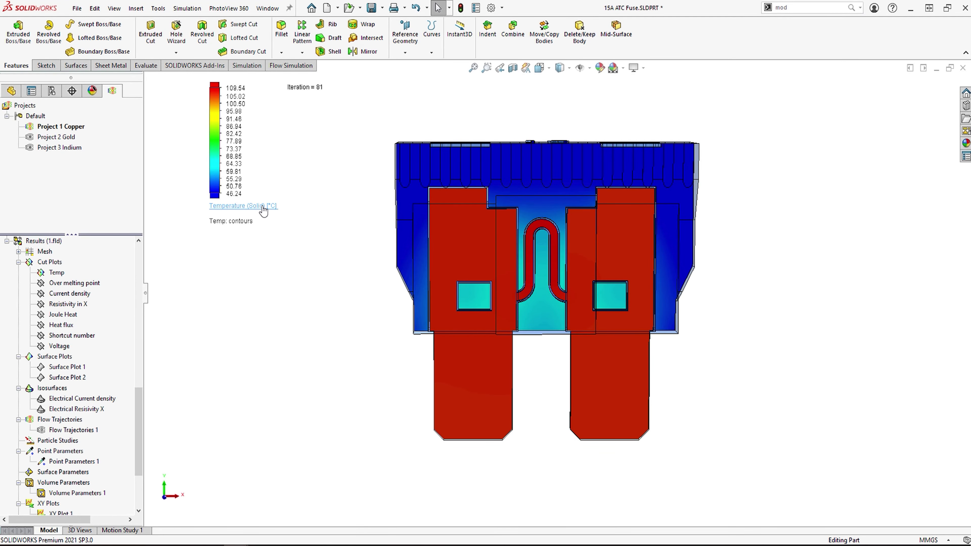
Display the Current density cut plot with its legend maximum at 7.3758e+07 A/m^2
click(263, 207)
drag(326, 264, 325, 292)
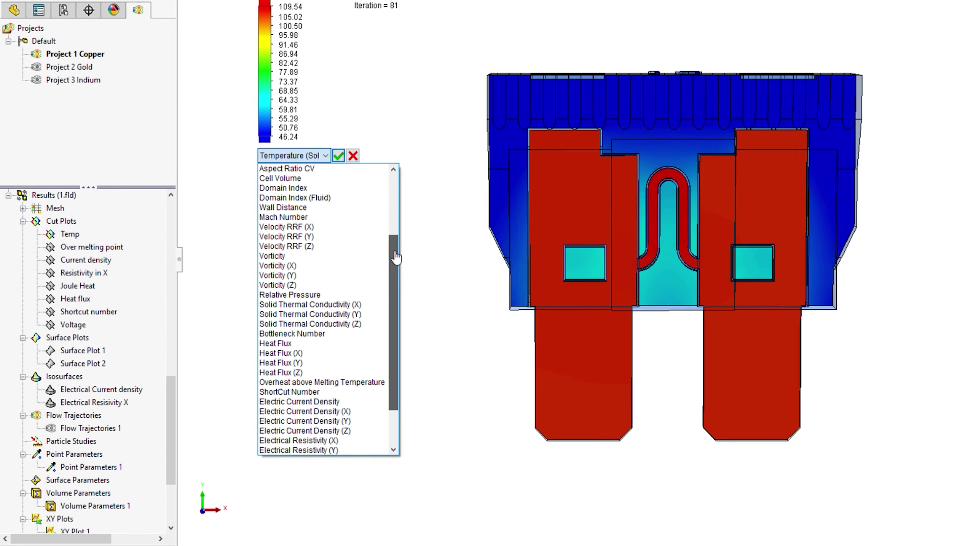
drag(395, 257, 396, 276)
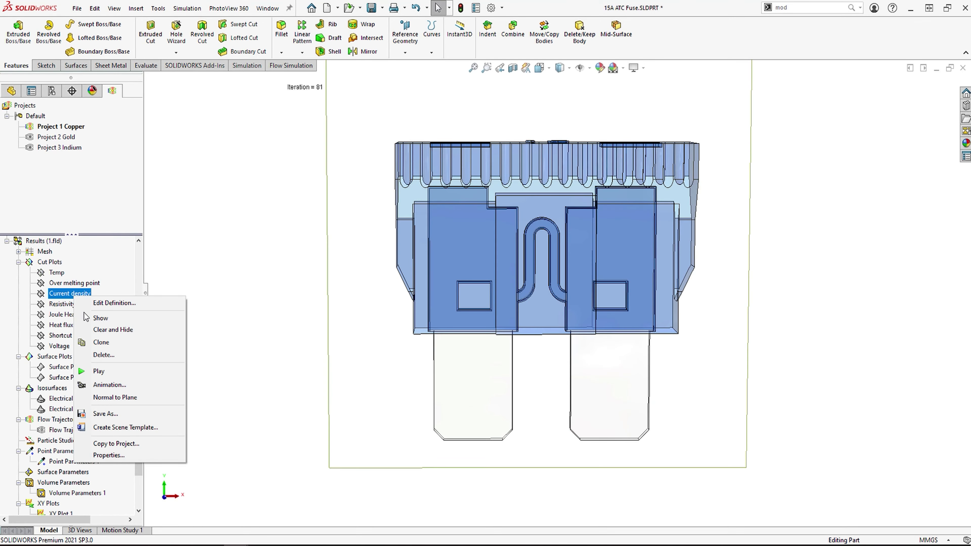
click(96, 318)
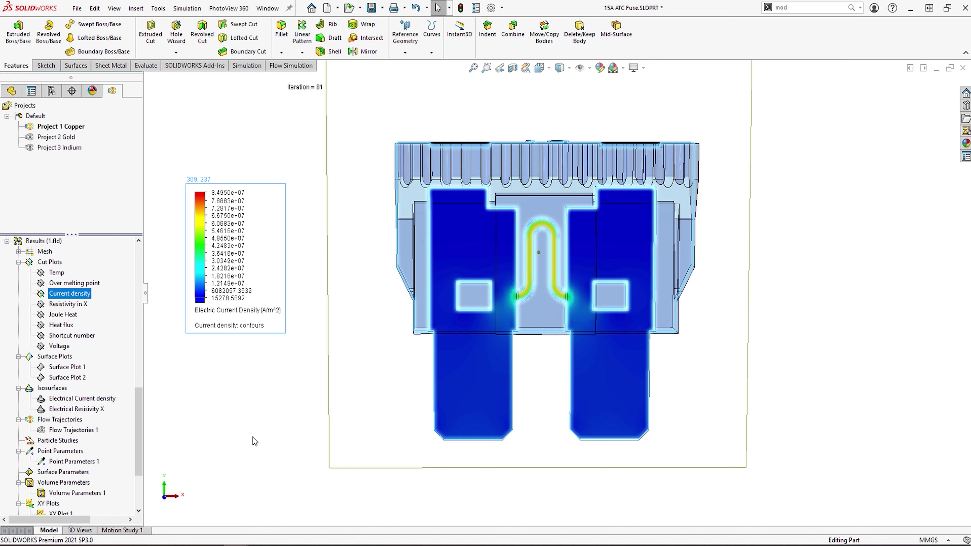
click(274, 426)
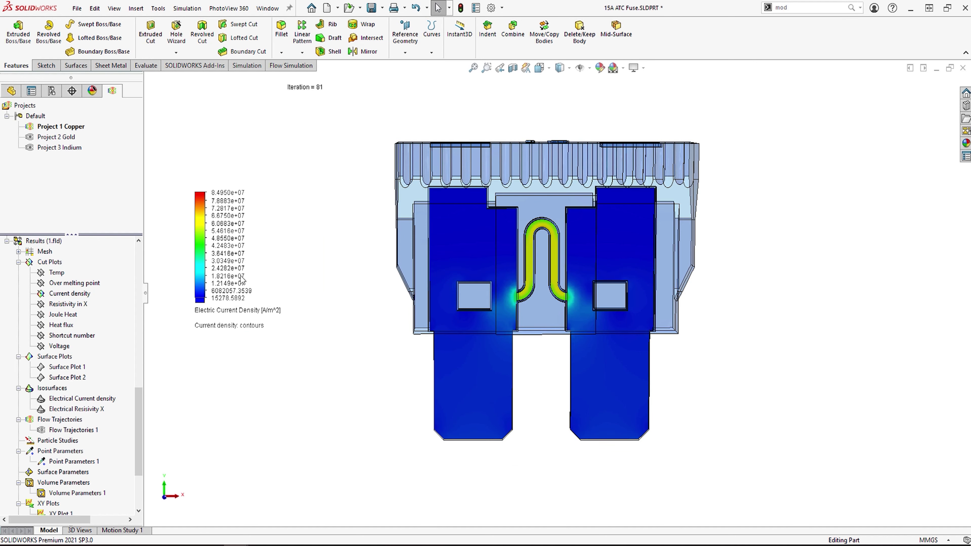
click(233, 194)
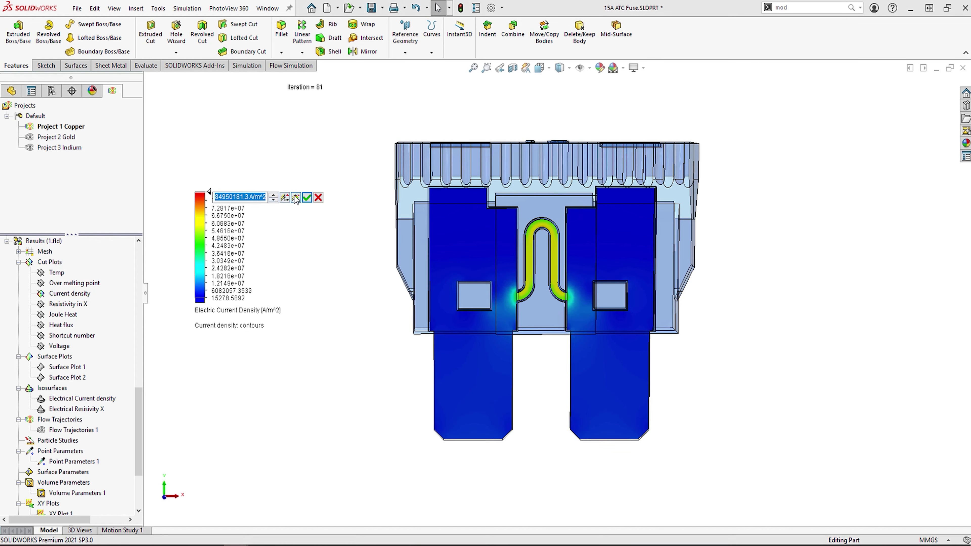
click(307, 198)
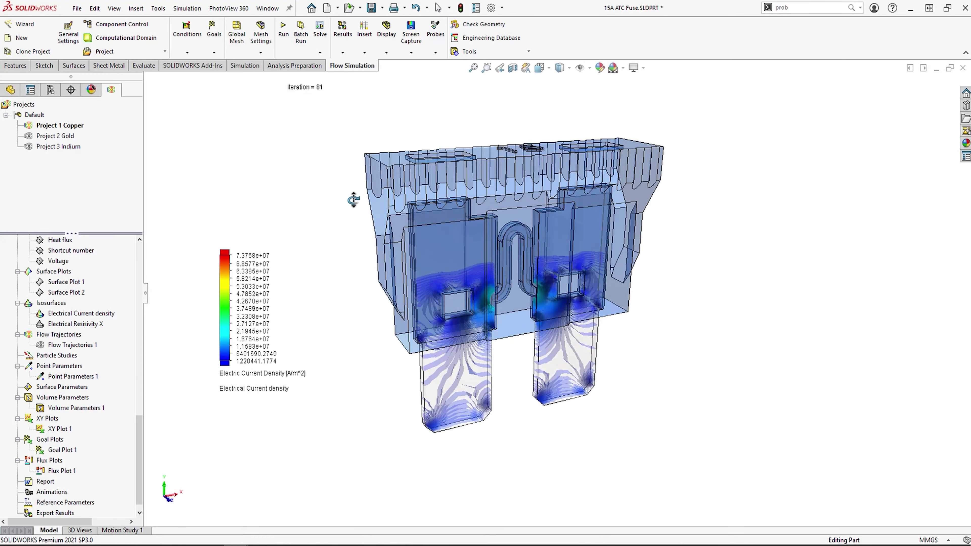
Copy the Electrical Current density isosurface to Project 2 Gold
middle_drag(354, 199, 360, 195)
key(Escape)
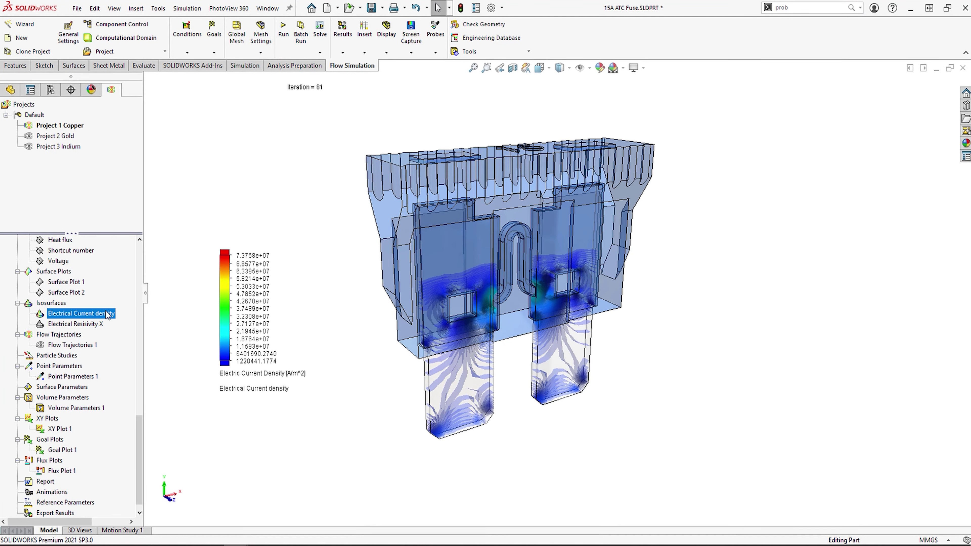
right_click(107, 315)
click(144, 433)
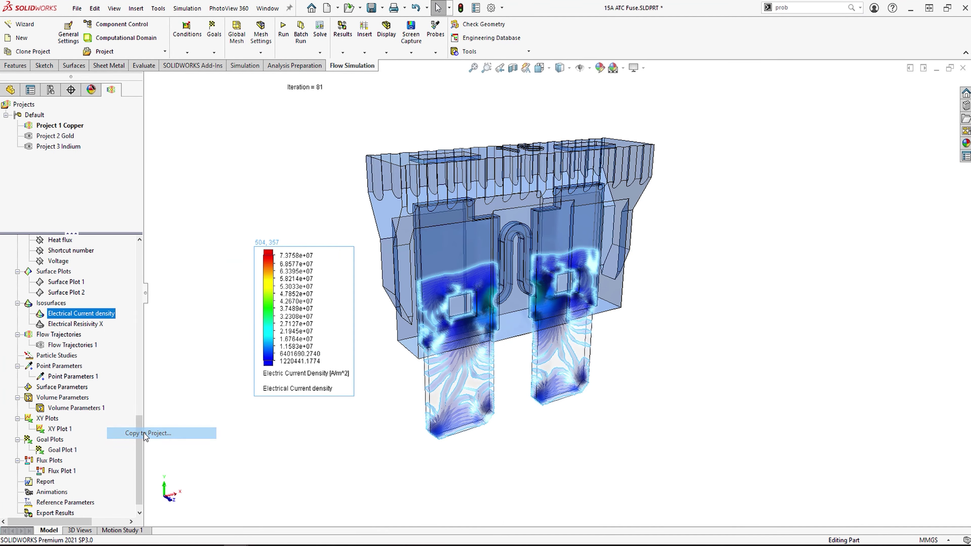
click(9, 231)
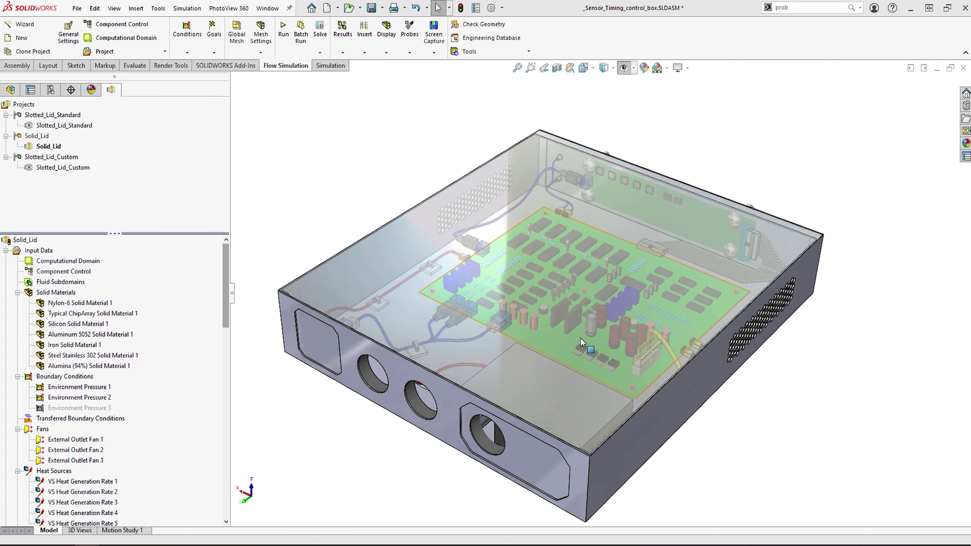
Set External Outlet Fan 1 to the Papst 255N axial fan
mouse_move(578, 338)
middle_down()
mouse_move(463, 338)
mouse_move(579, 332)
middle_up()
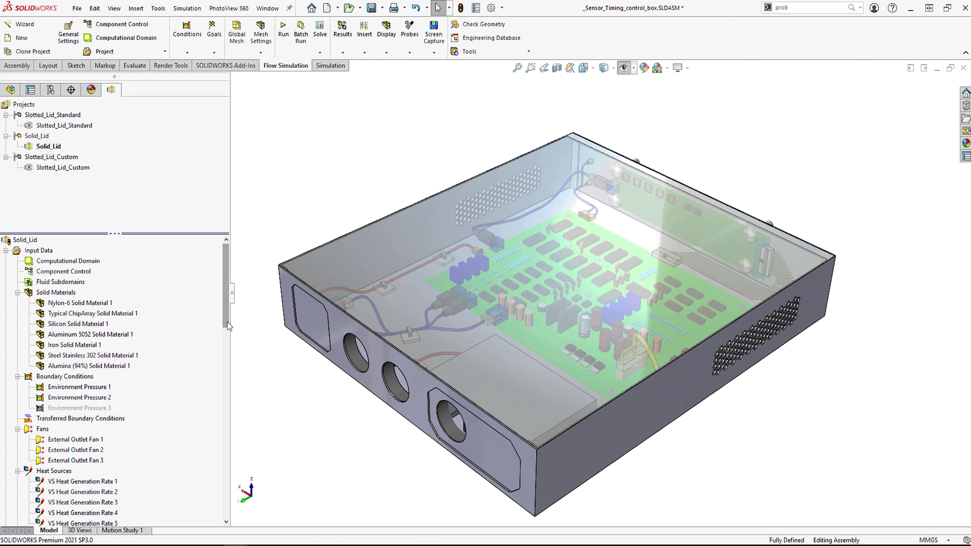
drag(227, 325, 224, 371)
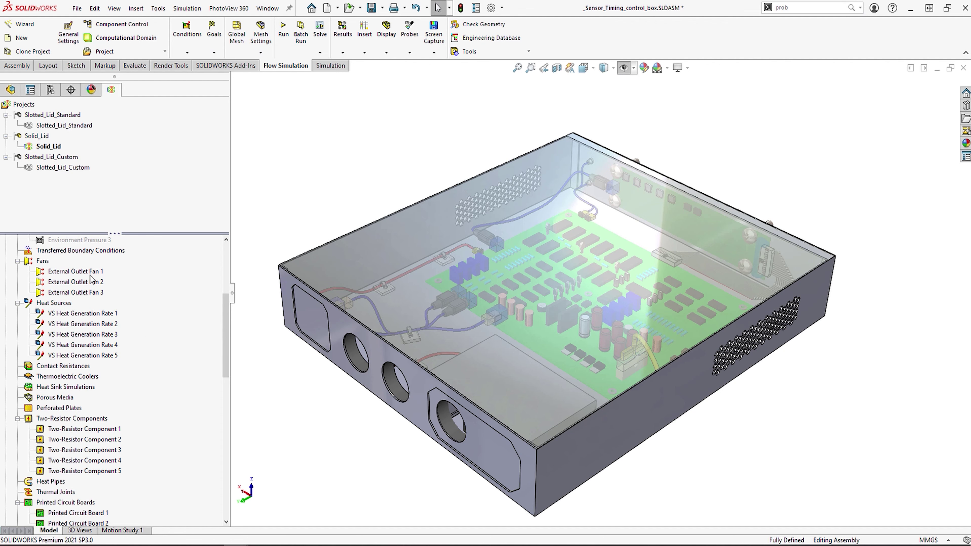
shift+click(92, 293)
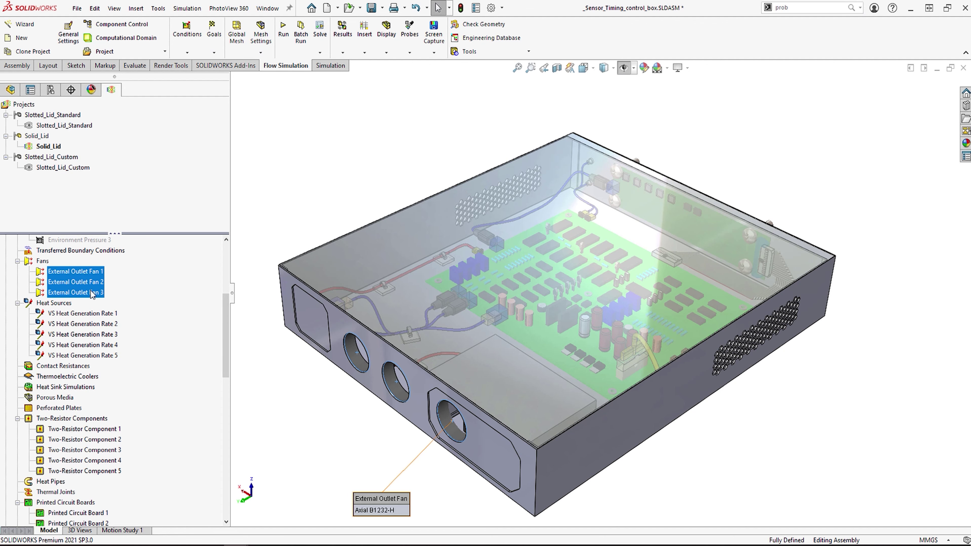
double_click(92, 292)
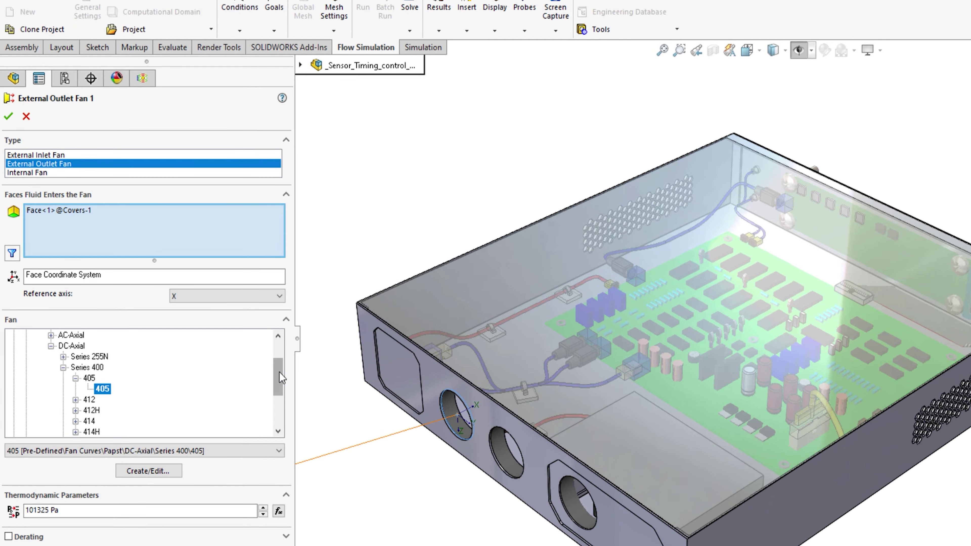
scroll(279, 372, up, 2)
click(27, 346)
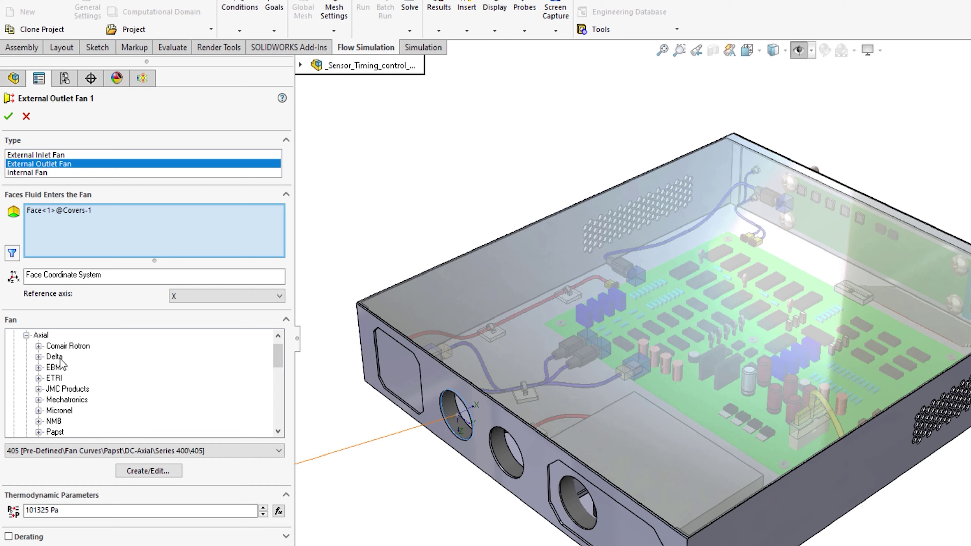
drag(280, 353, 278, 364)
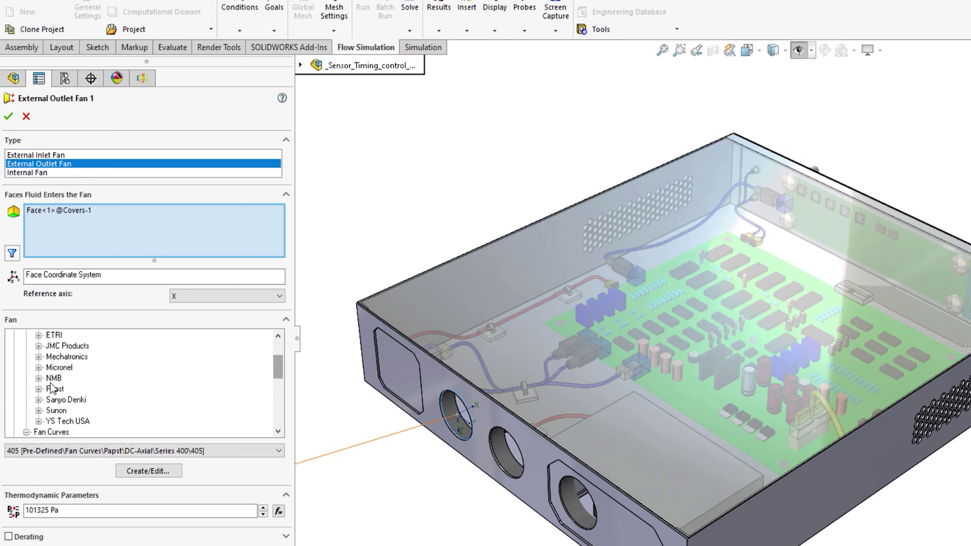
click(40, 388)
click(86, 379)
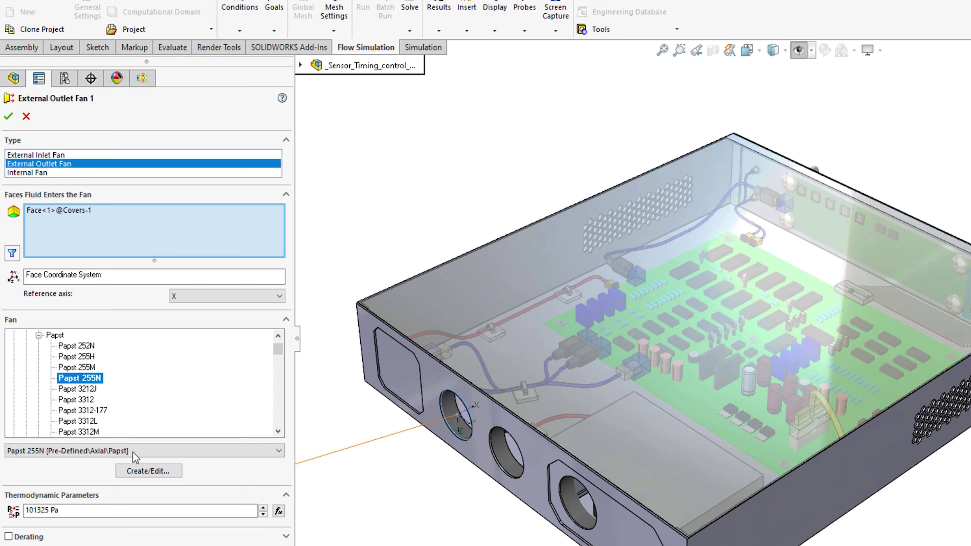
Review the Papst 255N properties and pressure-flow curve in the engineering database, then close it
click(142, 471)
click(306, 114)
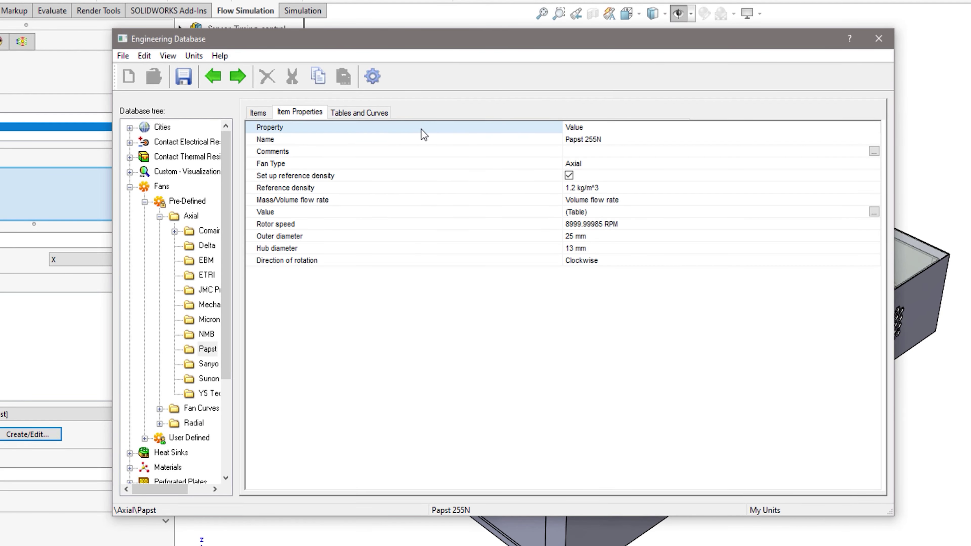
click(384, 113)
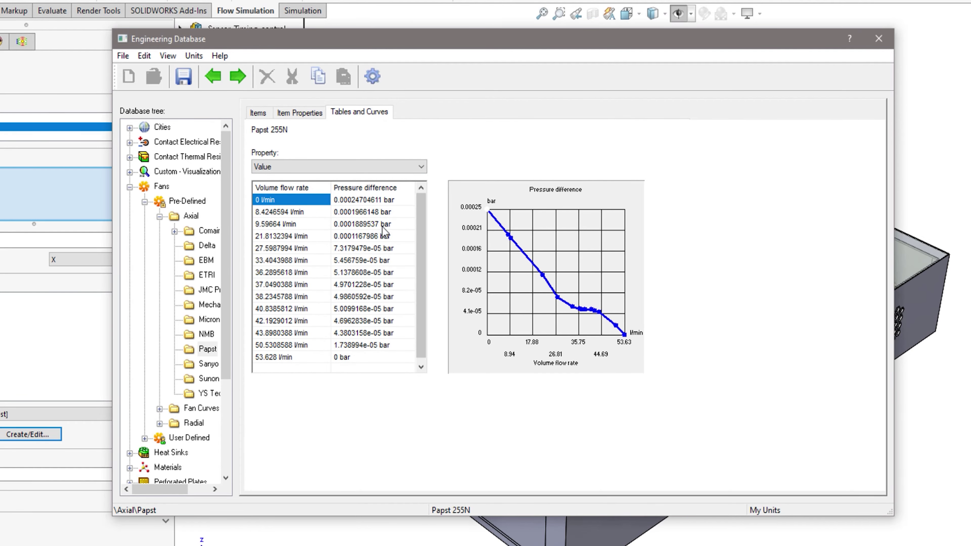
click(131, 187)
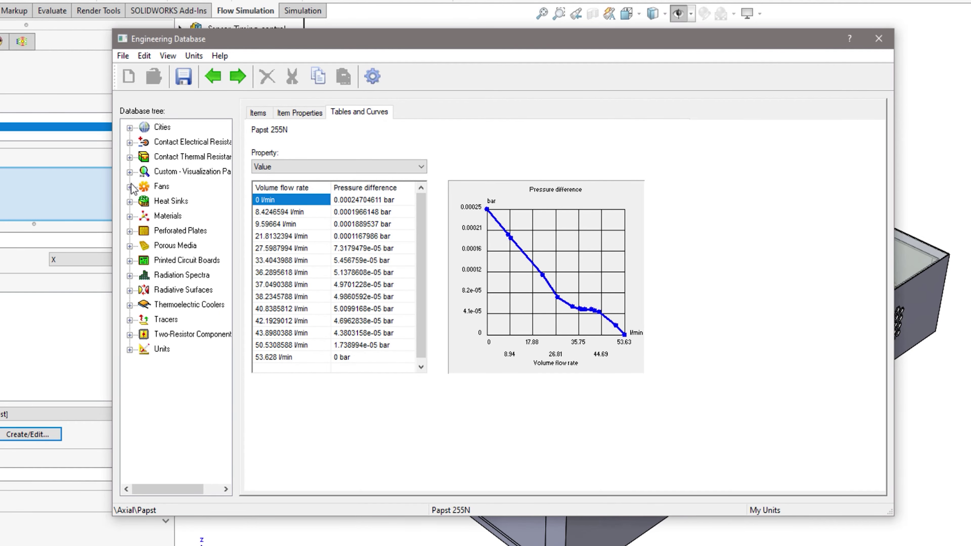
click(130, 231)
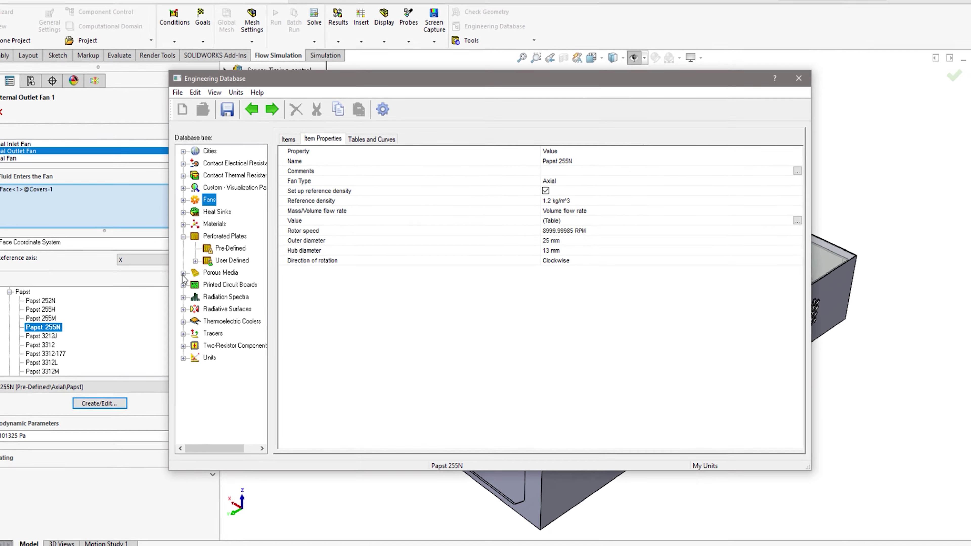
click(164, 273)
Inspect Printed Circuit Board 1's Electronics Seminar PCB properties and conducting layers, then close unchanged
click(164, 312)
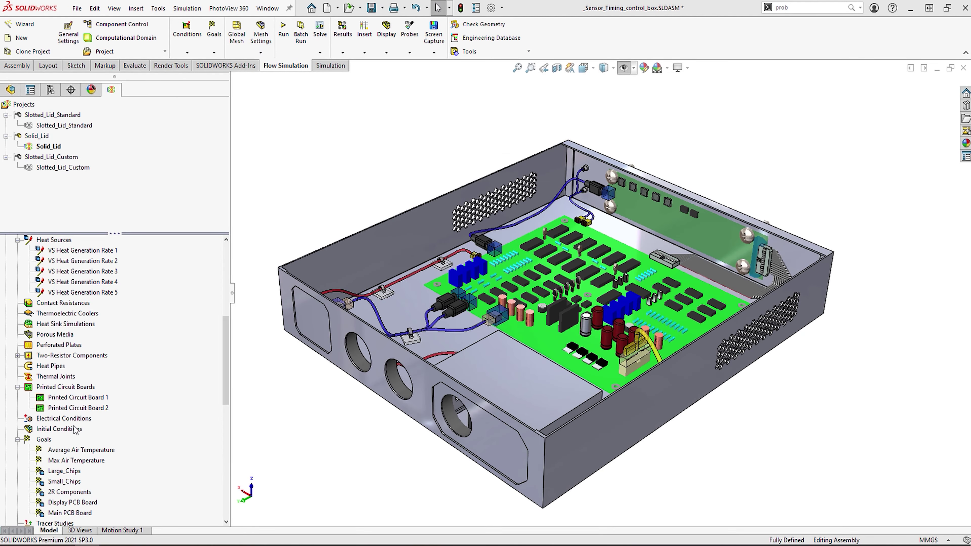
right_click(82, 399)
click(109, 403)
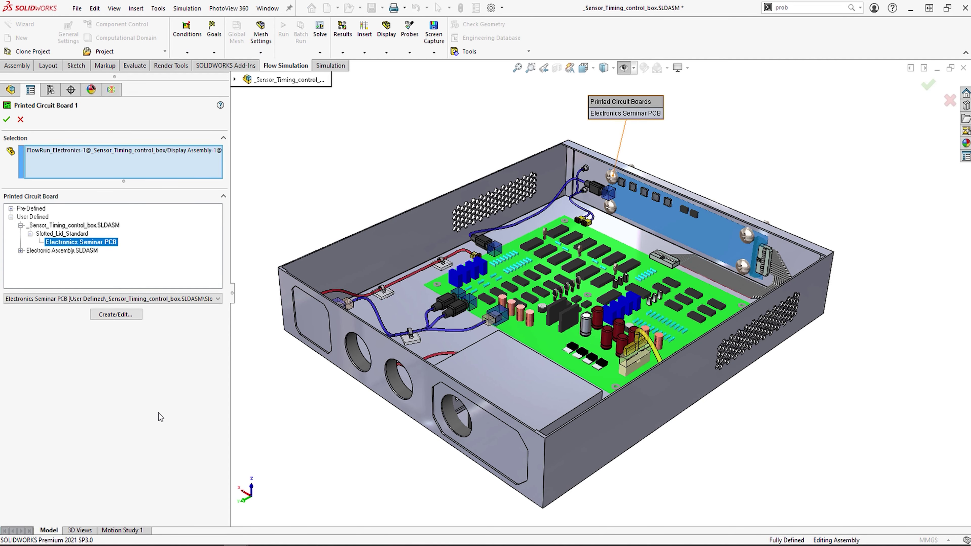
click(116, 315)
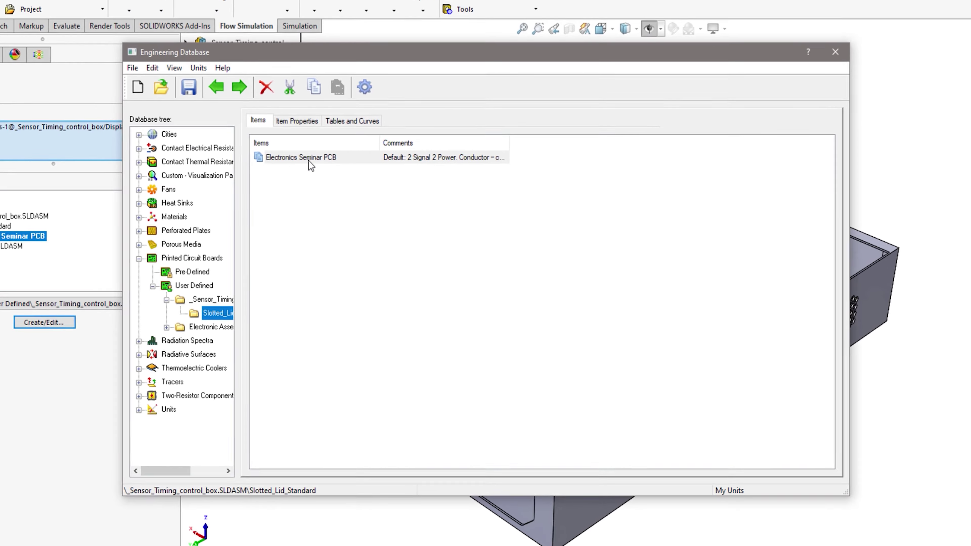
click(329, 173)
click(292, 111)
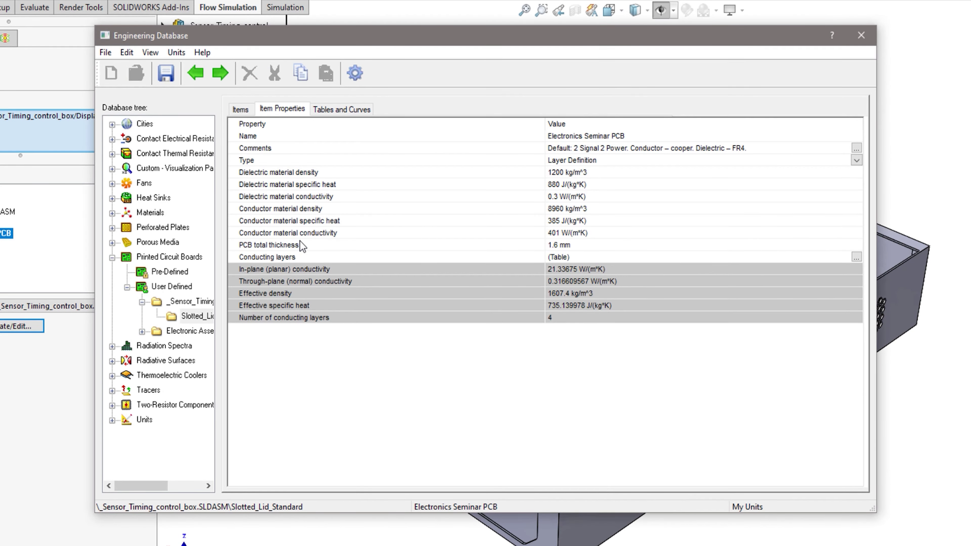
click(341, 109)
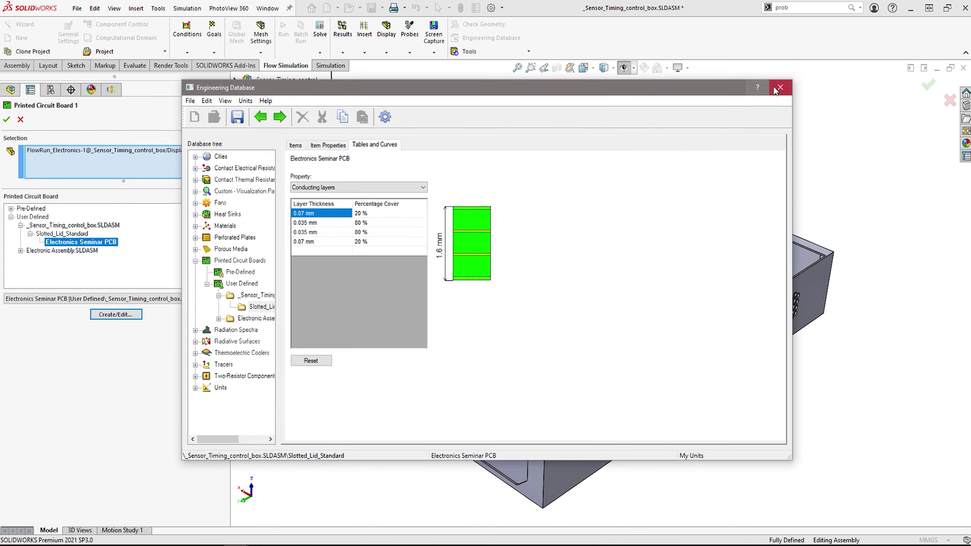
click(779, 88)
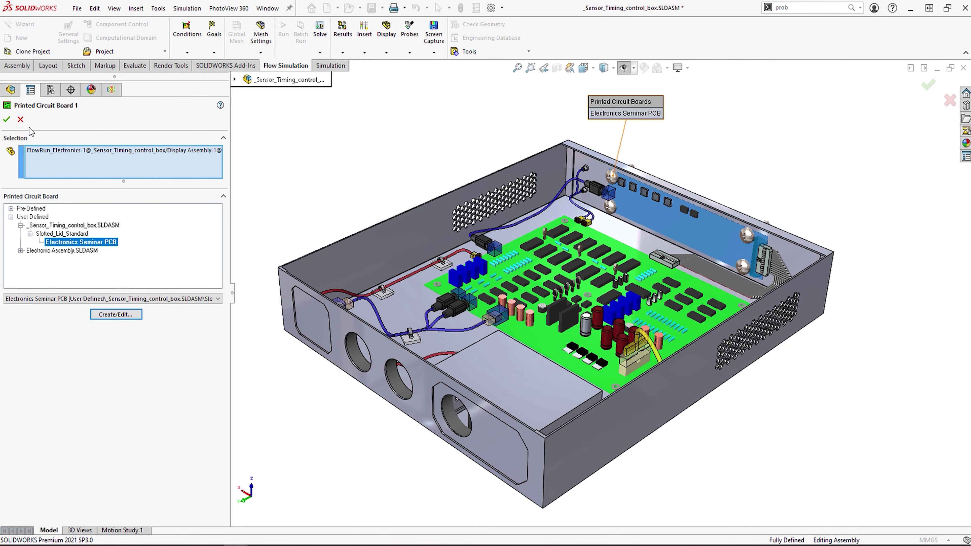
click(21, 120)
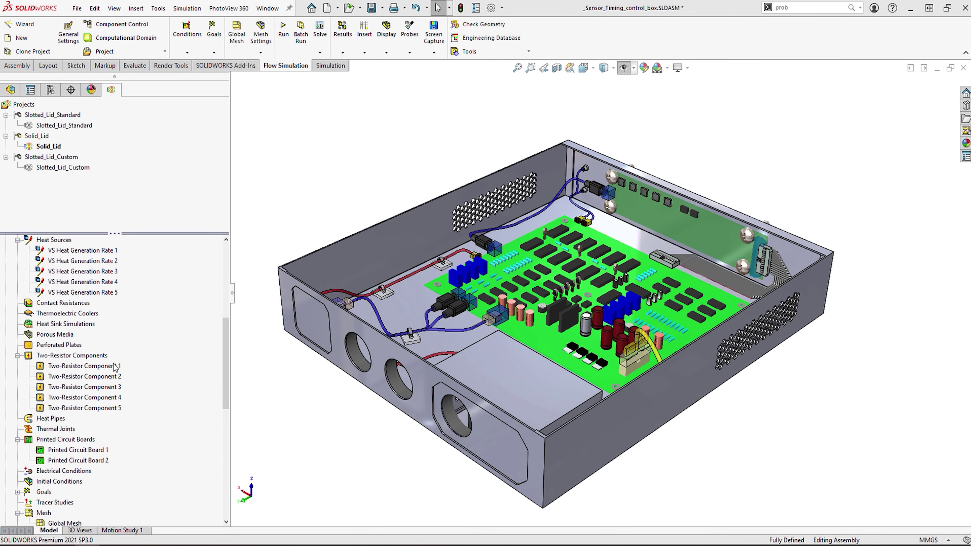
Keep Two-Resistor Component 1's junction temperature displayed and review CBGAFC_10x10mm thermal resistances
right_click(116, 368)
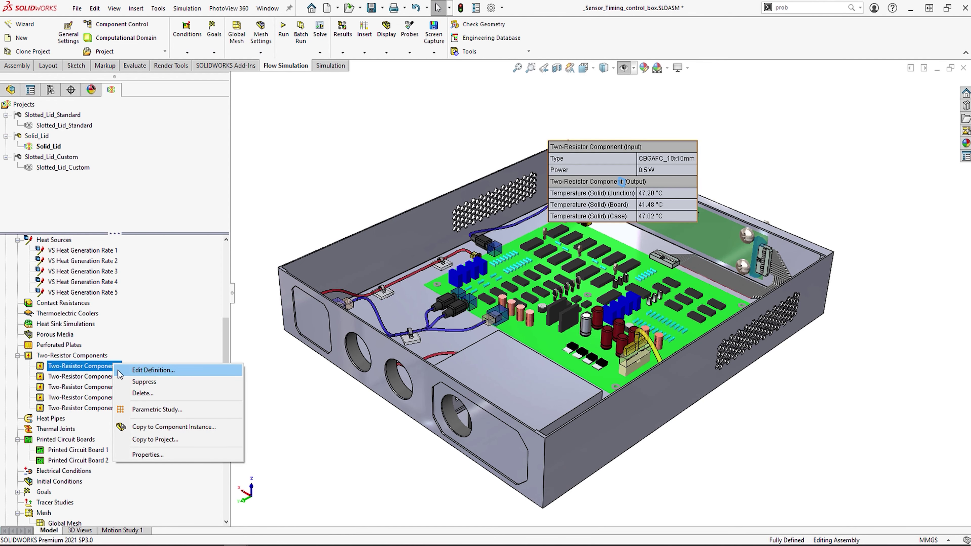
click(120, 371)
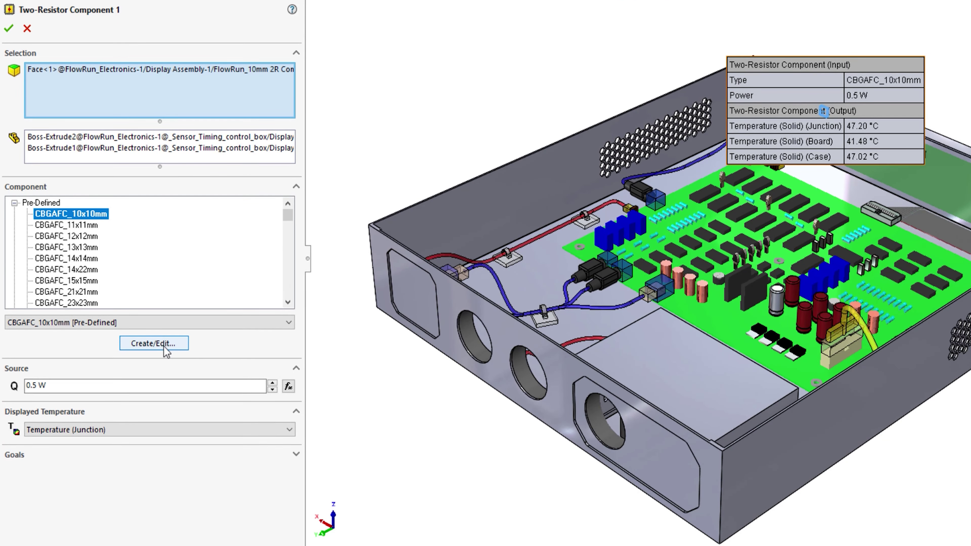
click(74, 429)
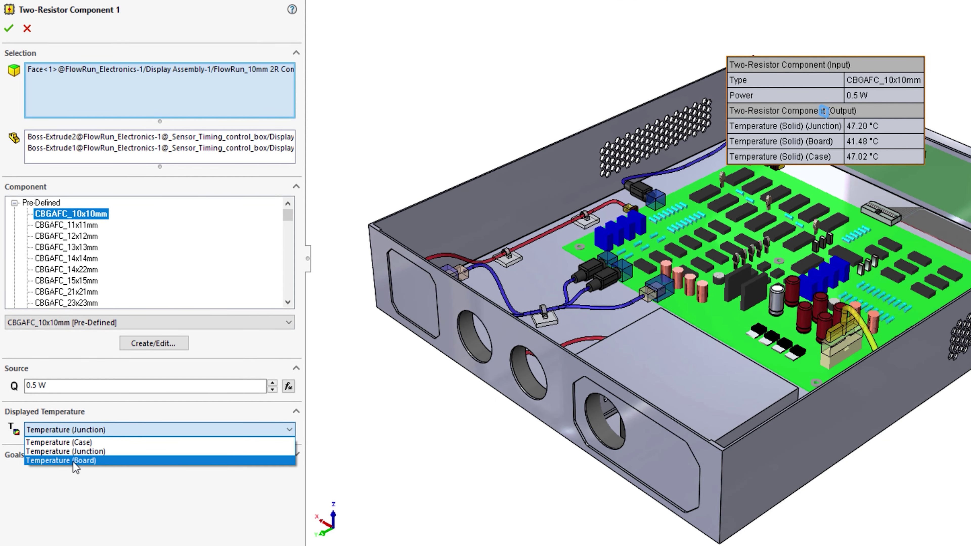
click(75, 431)
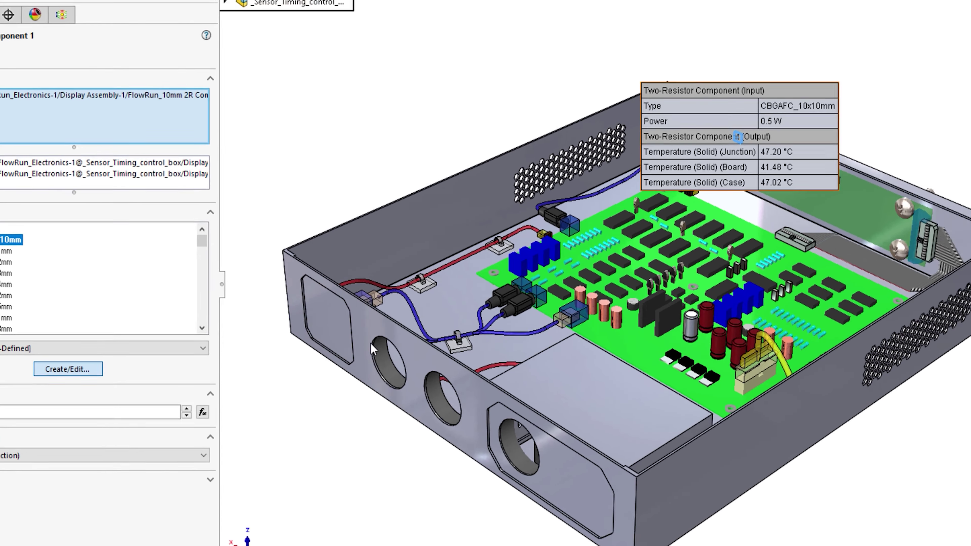
click(153, 343)
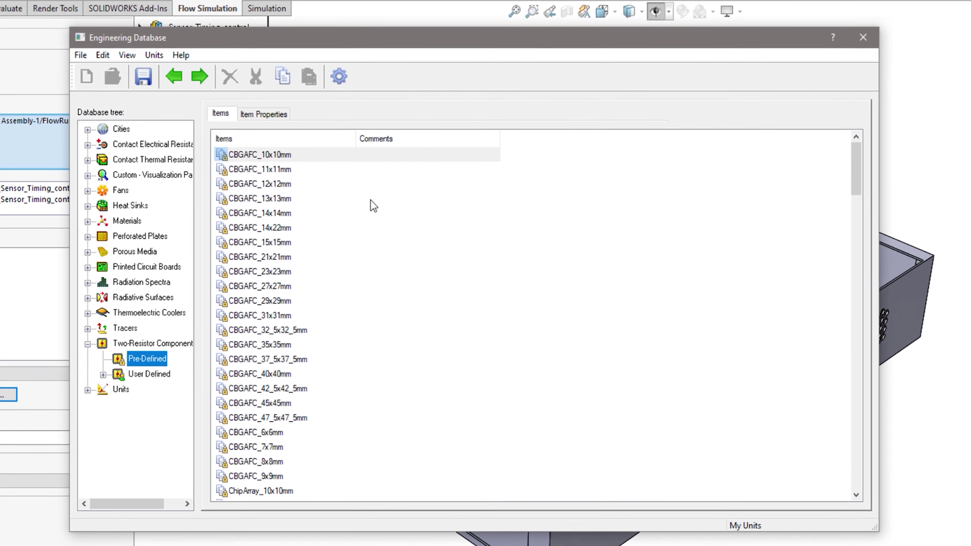
click(269, 114)
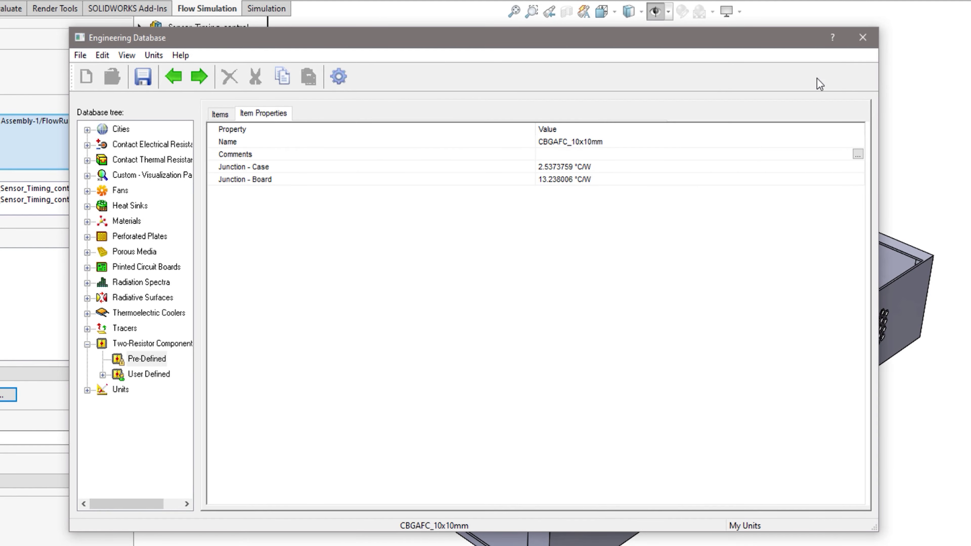
click(869, 46)
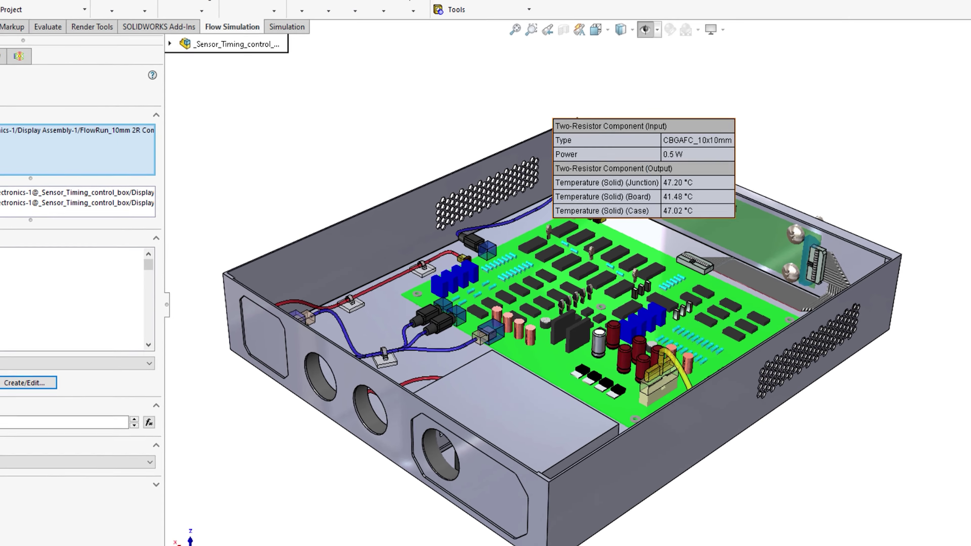
Close the component definition, activate Slotted_Lid_Custom and start its calculation
key(Return)
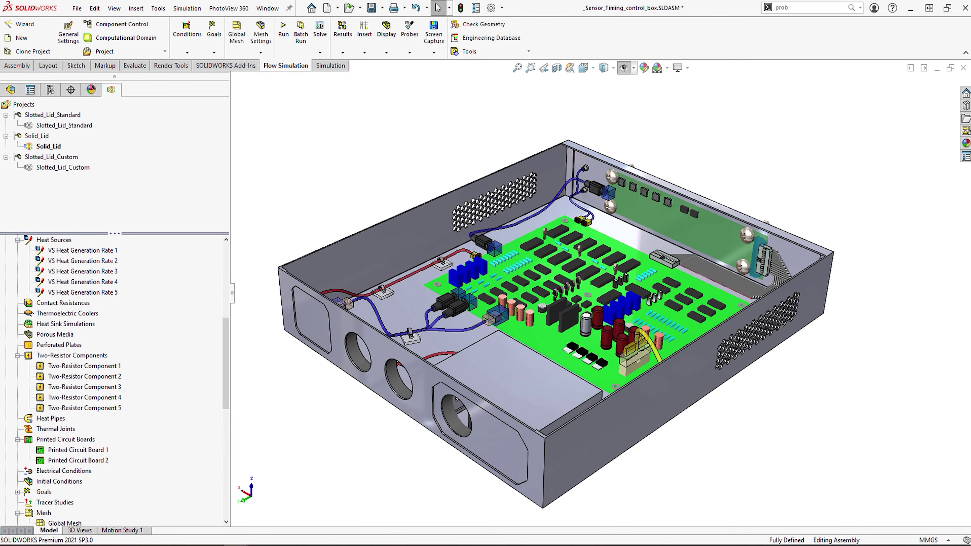
double_click(63, 167)
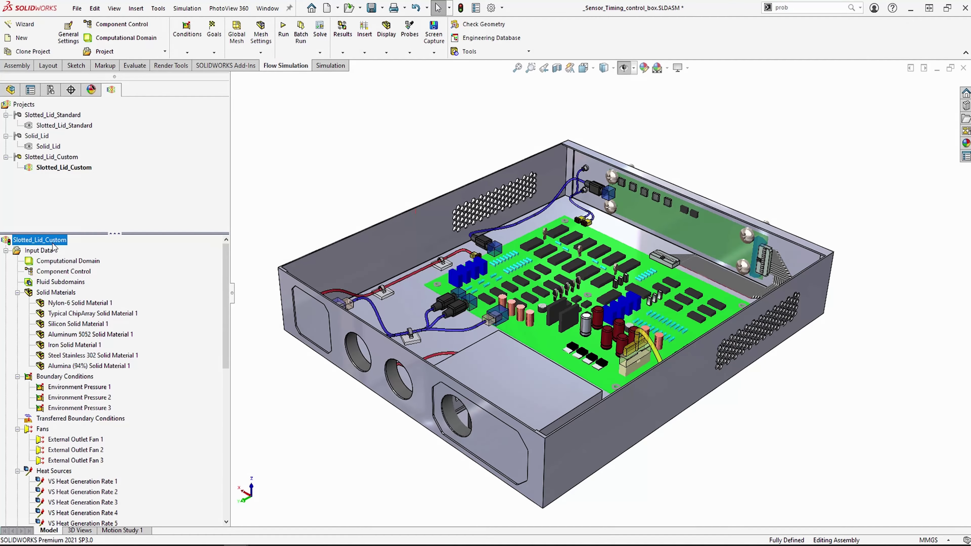
right_click(54, 248)
click(77, 252)
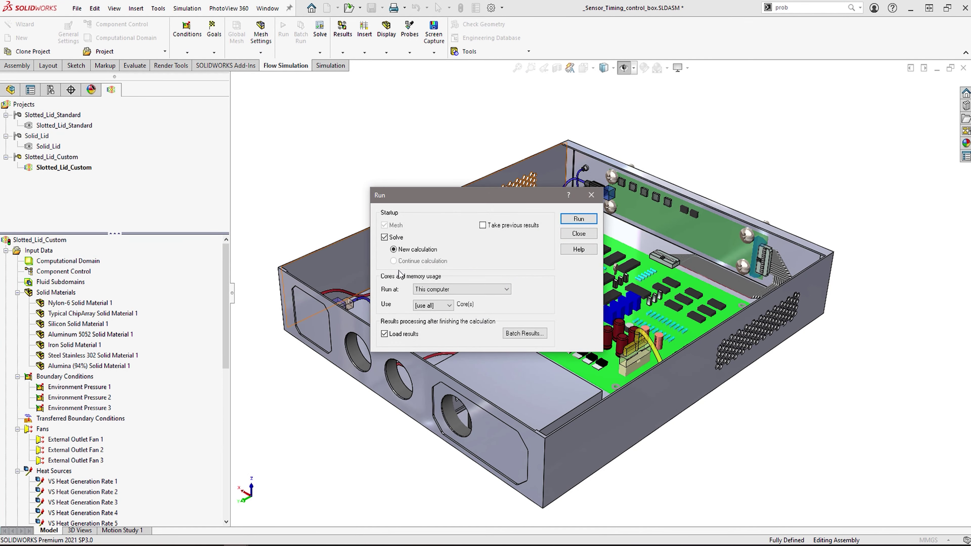
click(574, 220)
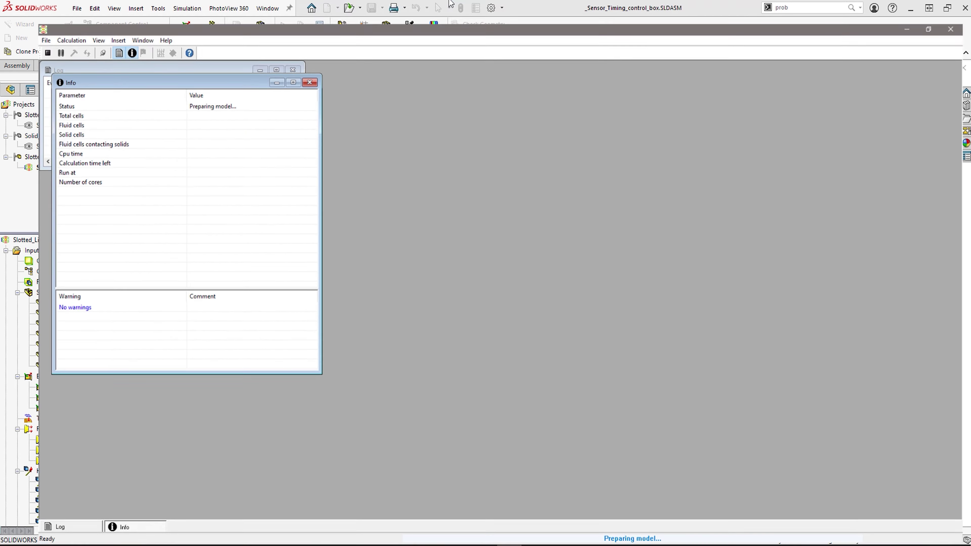
Set the front-plane preview to 800x600 with a 22 °C maximum and the mesh displayed
double_click(439, 29)
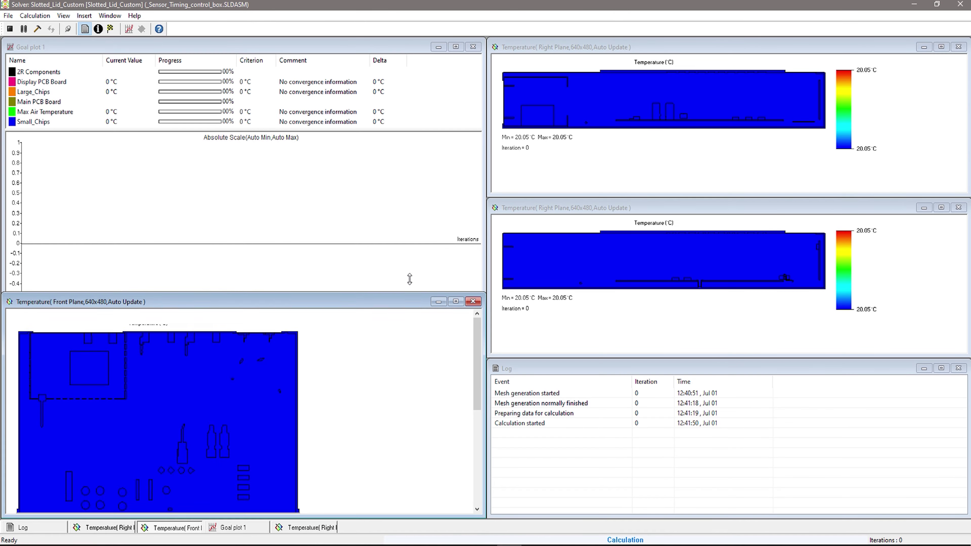
right_click(288, 253)
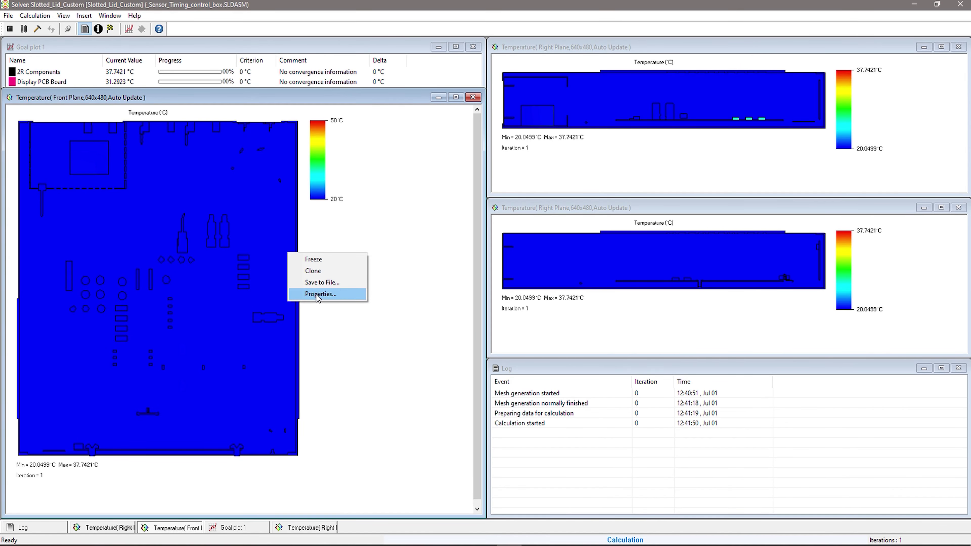
click(313, 297)
click(471, 215)
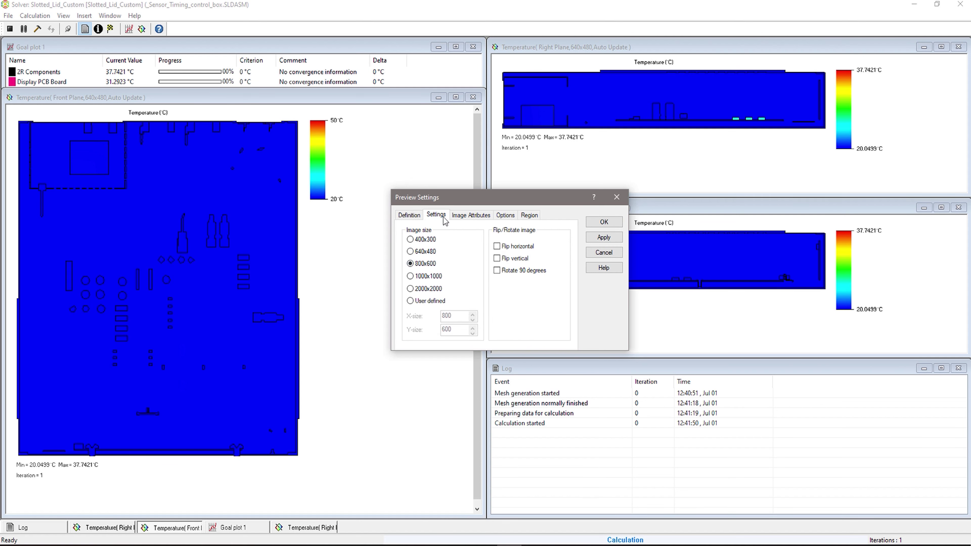
click(436, 215)
click(478, 272)
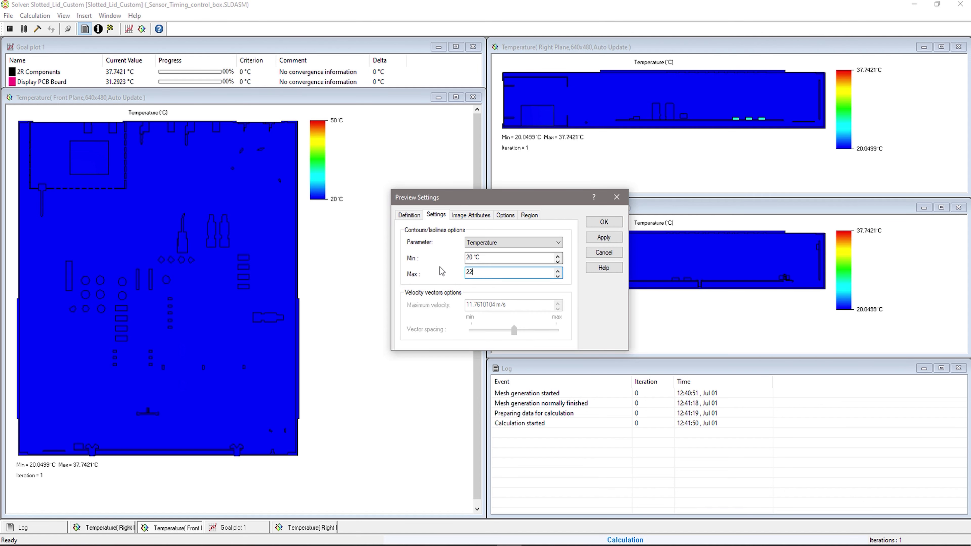
click(504, 215)
click(420, 291)
click(603, 237)
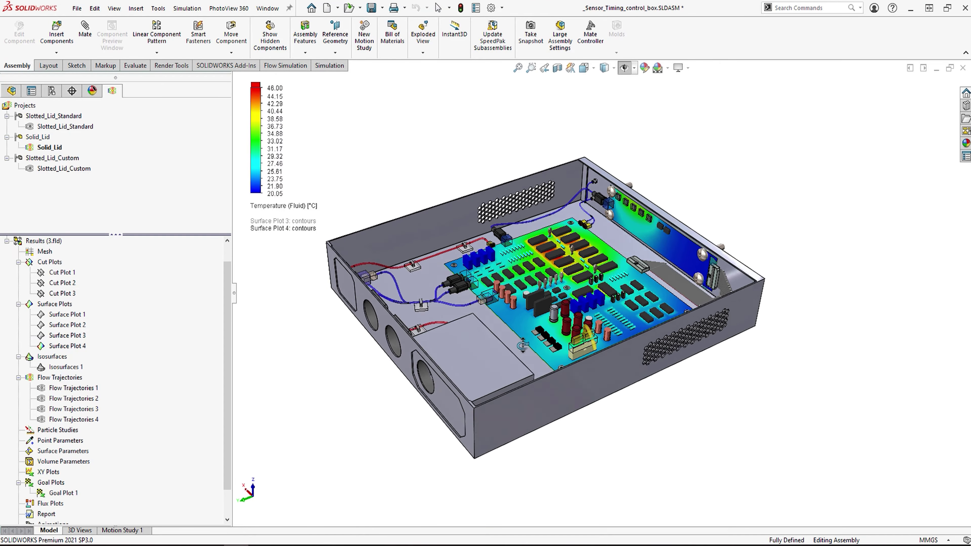
mouse_move(522, 346)
middle_down()
mouse_move(438, 346)
mouse_move(539, 348)
middle_up()
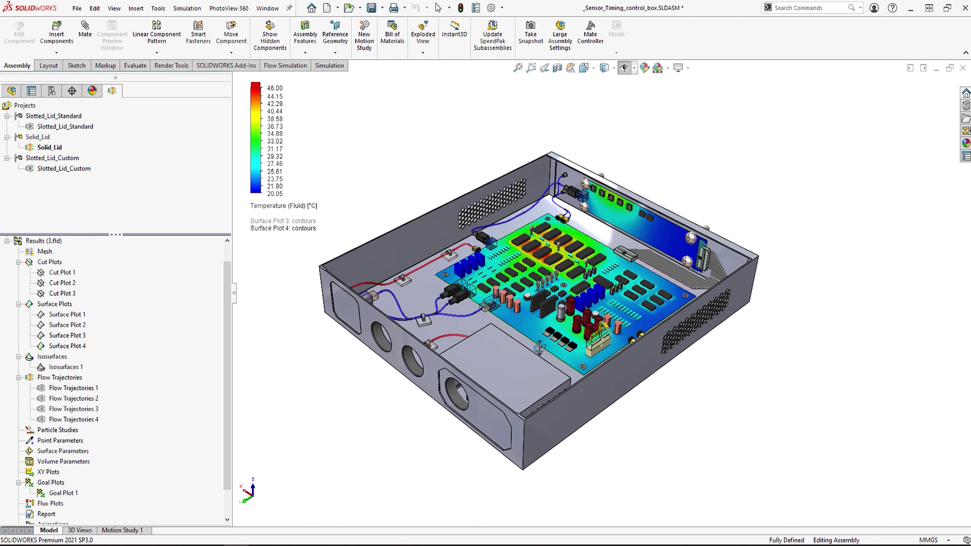
Display the flow trajectories through the enclosure
right_click(76, 377)
click(92, 389)
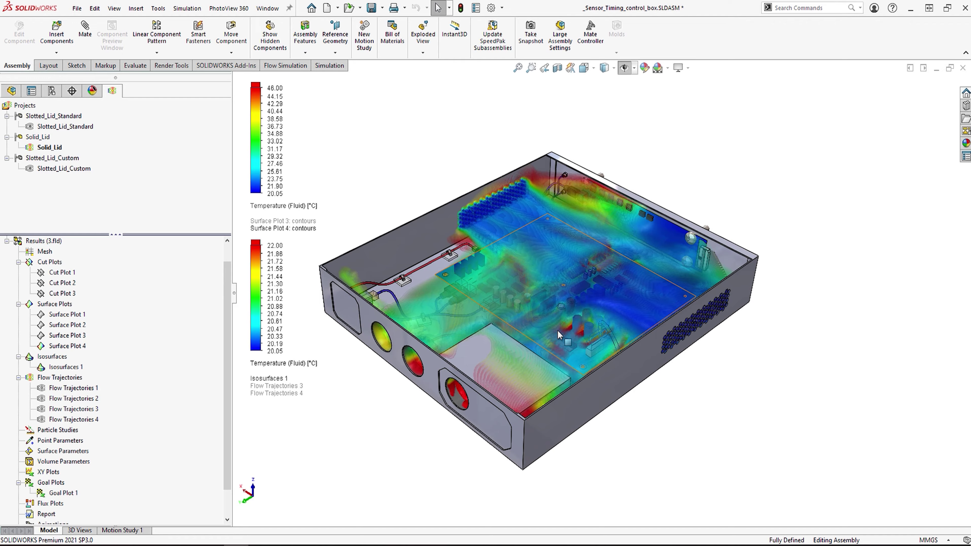
middle_drag(558, 335, 428, 382)
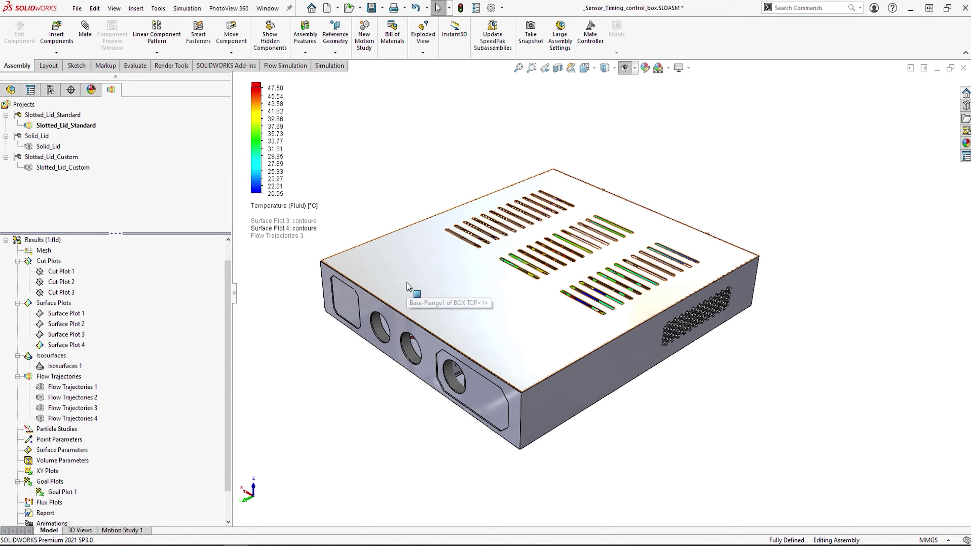
Hide the lid and show the Isosurfaces 1 fluid-temperature isosurface (20.05–22.00 °C)
key(Tab)
middle_drag(386, 308, 284, 383)
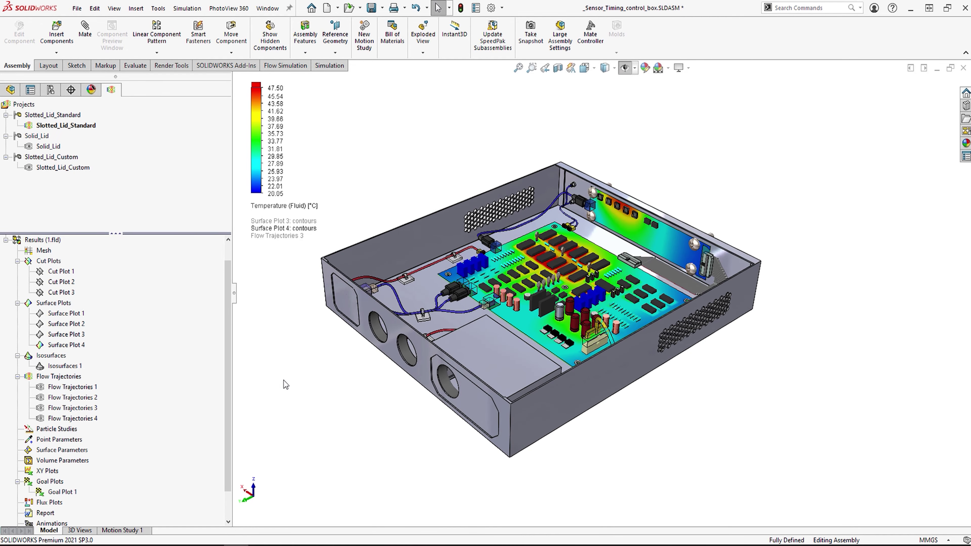
right_click(80, 367)
click(115, 386)
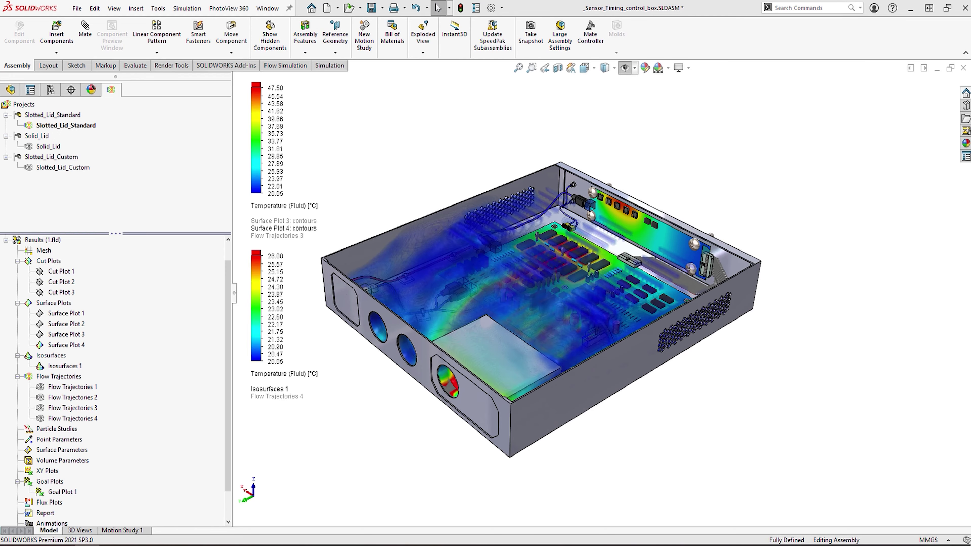
mouse_move(589, 366)
middle_down()
mouse_move(648, 387)
mouse_move(731, 334)
mouse_move(652, 378)
mouse_move(579, 366)
middle_up()
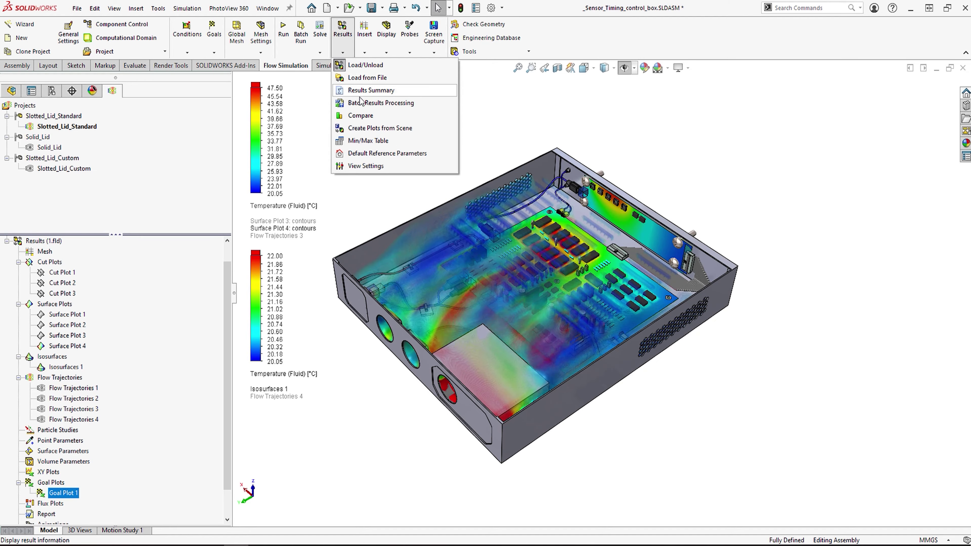
Set up a comparison of Goal Plot 1 between Slotted_Lid_Standard and Solid_Lid
click(357, 116)
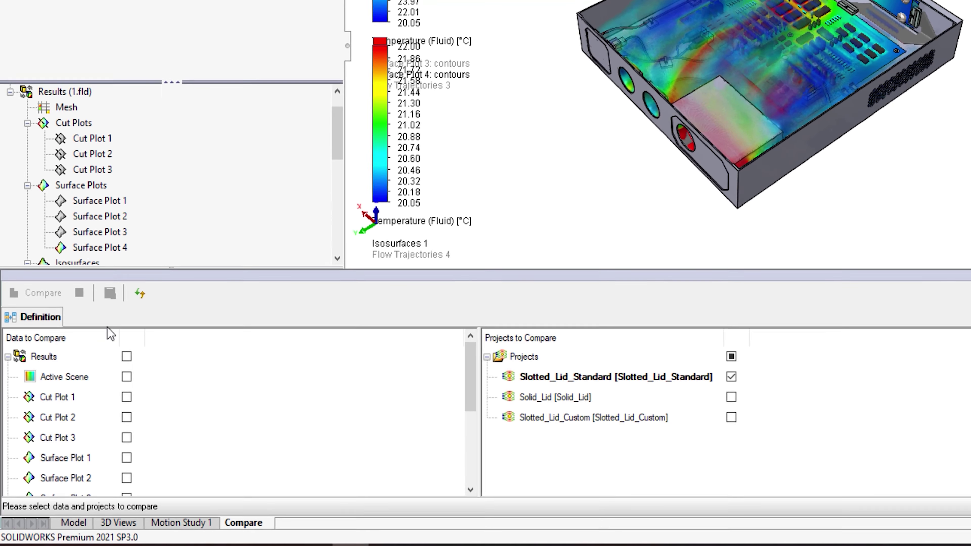
scroll(109, 491, down, 3)
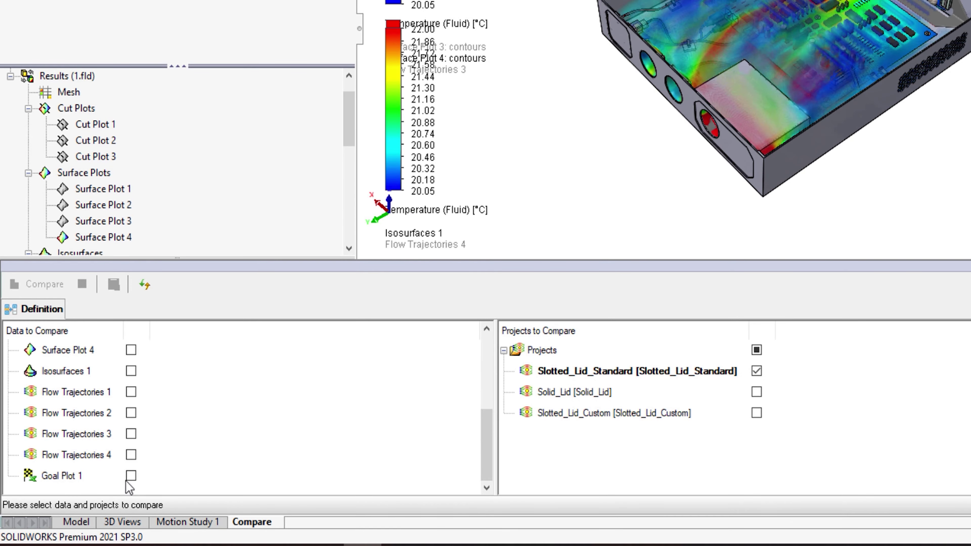
click(131, 475)
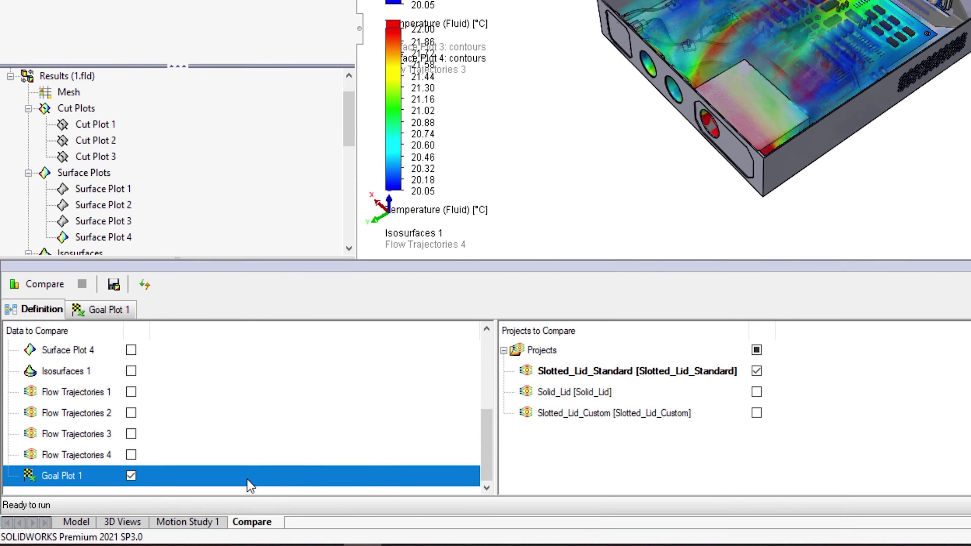
click(755, 392)
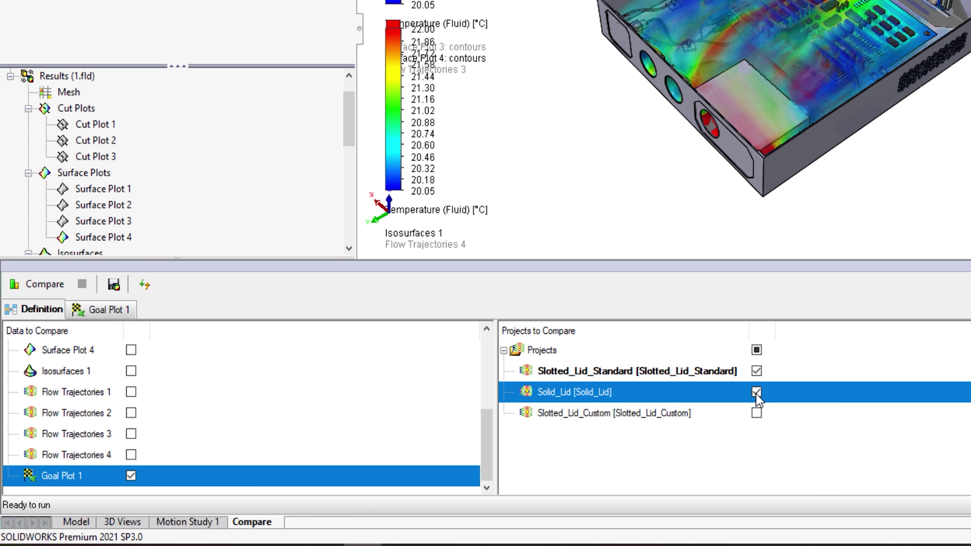
Show Solid_Lid goal values as differences, then present the comparison as charts
click(109, 309)
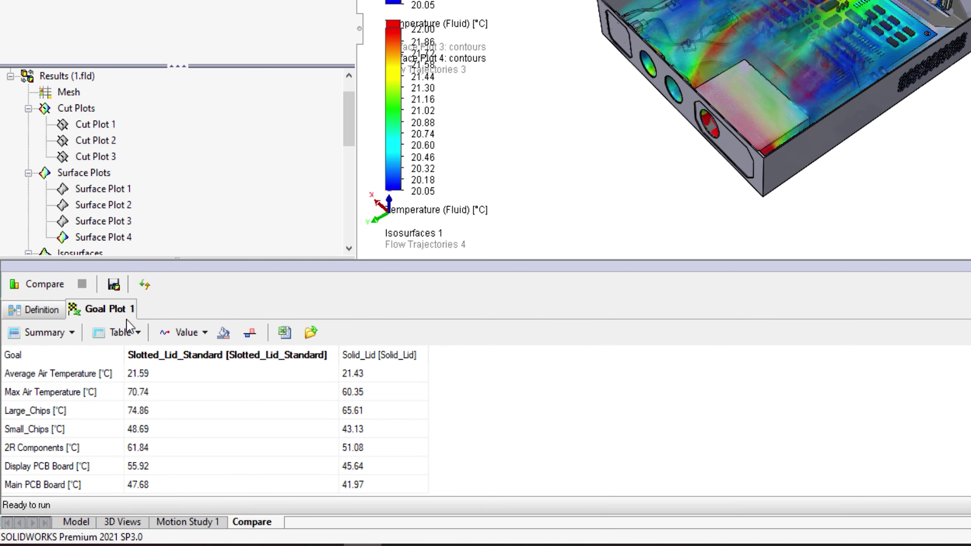
click(249, 332)
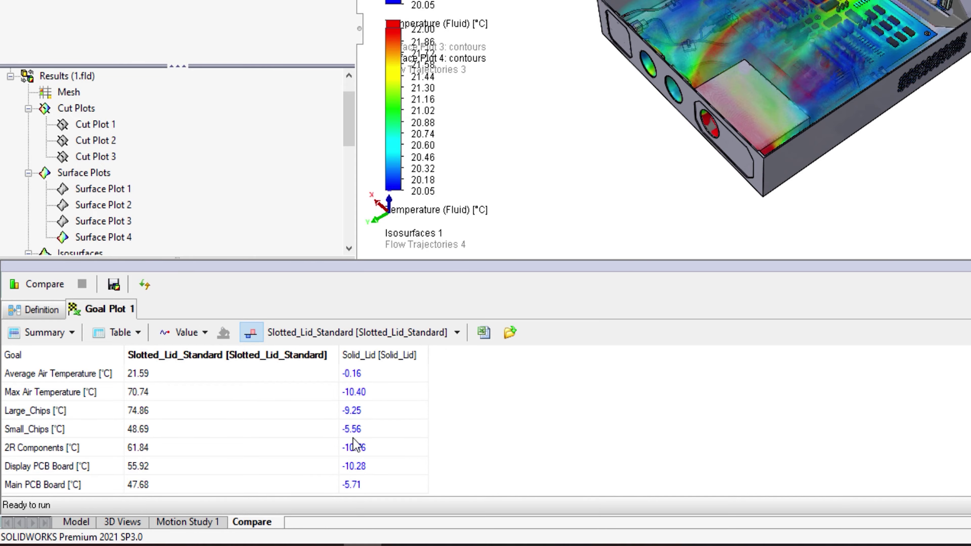
click(127, 332)
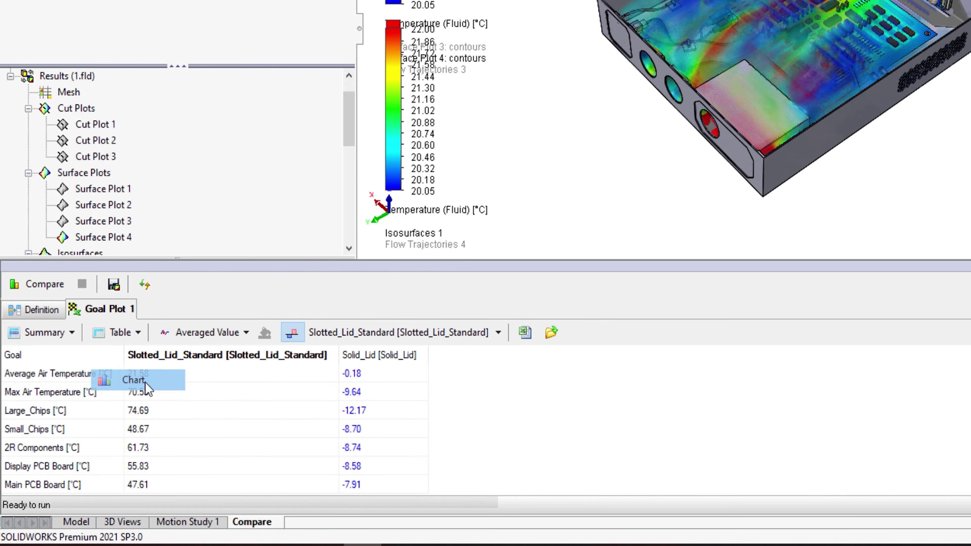
click(115, 379)
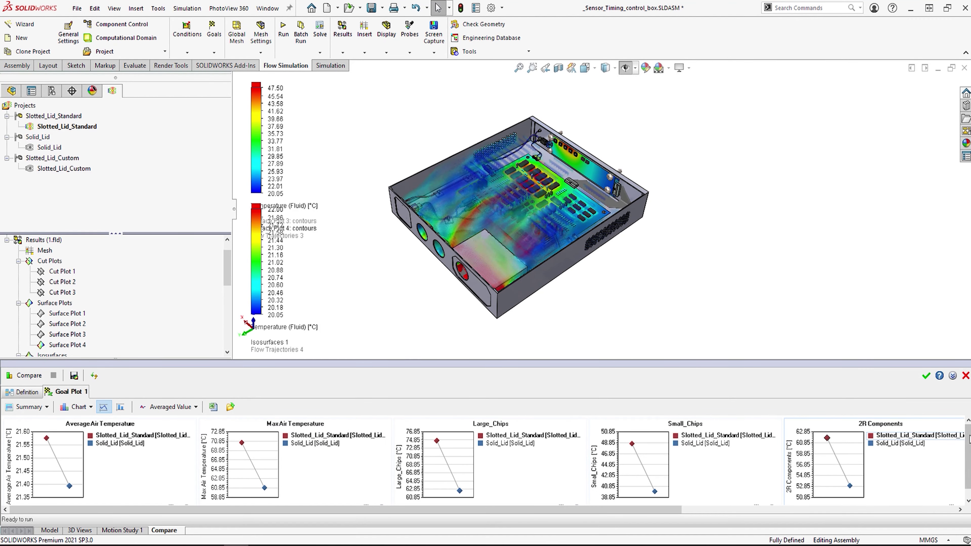
Scroll the Flow Simulation tree down and back up to find the INITIAL DESIGN project
scroll(969, 438, down, 1)
scroll(969, 438, up, 1)
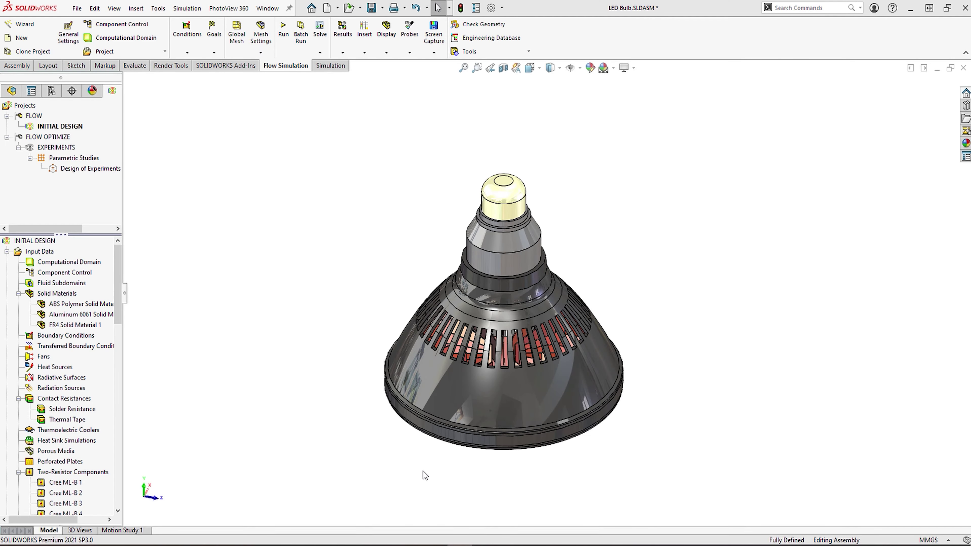
Orbit the bulb to its LED board and view the Cree ML-B 1 temperature callout
middle_drag(423, 471, 372, 328)
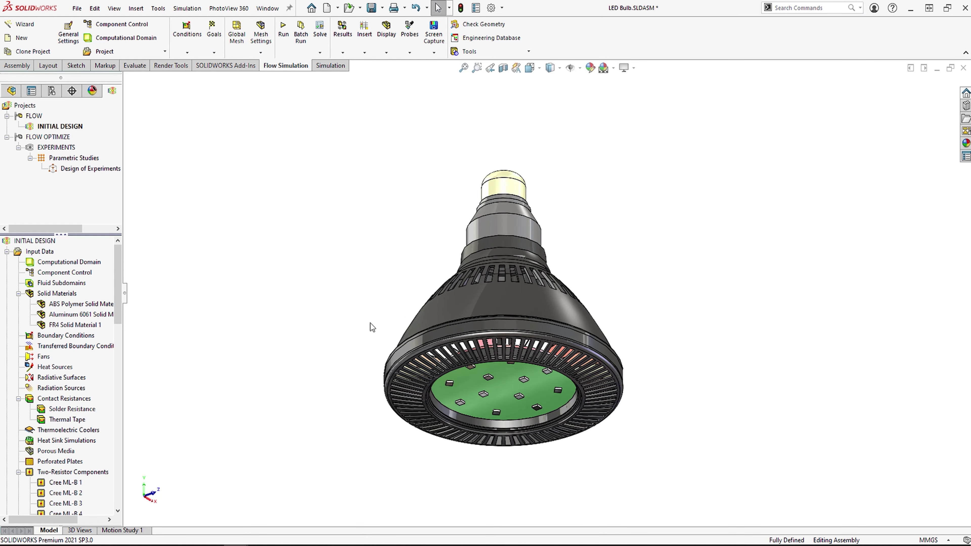
click(66, 483)
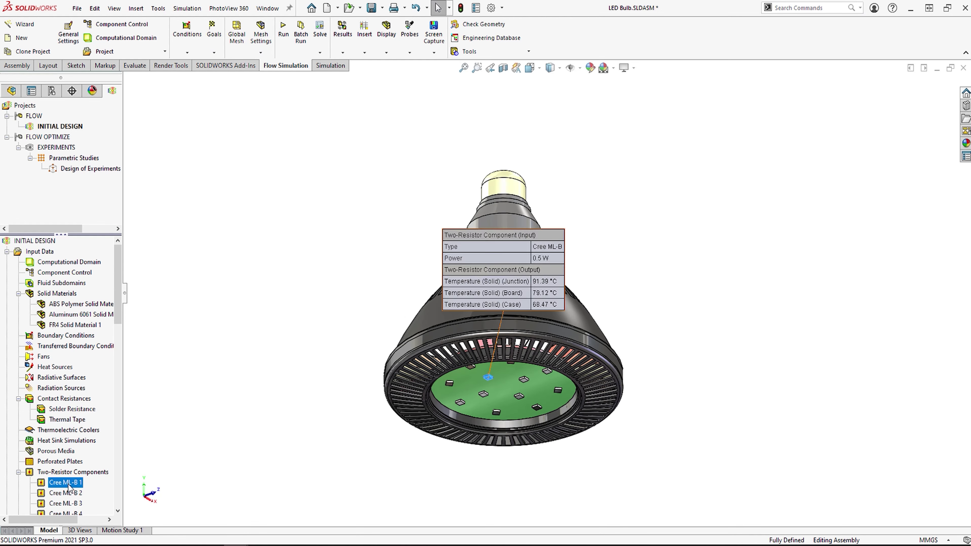
click(170, 453)
Collapse Input Data, then show and hide Surface Plot 1 on the bulb
click(7, 252)
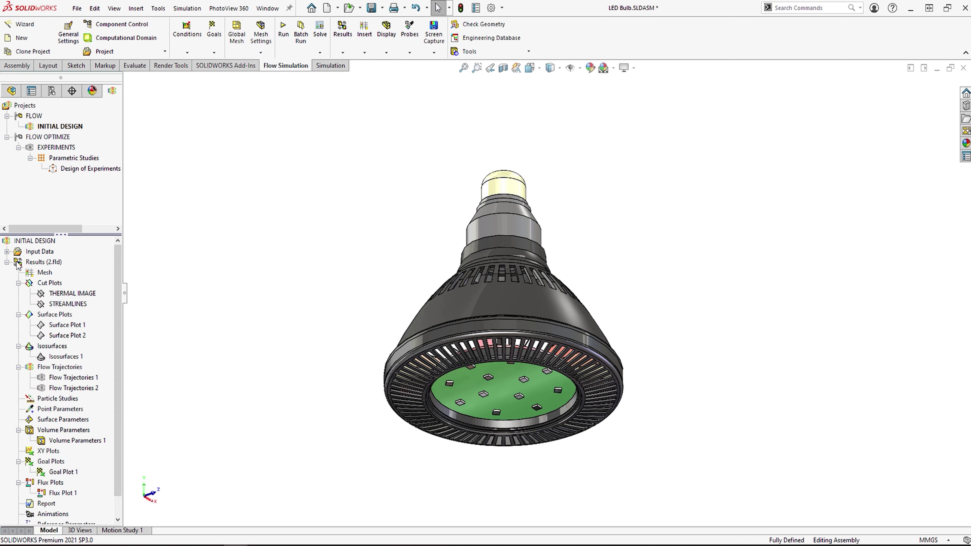
right_click(64, 329)
click(153, 344)
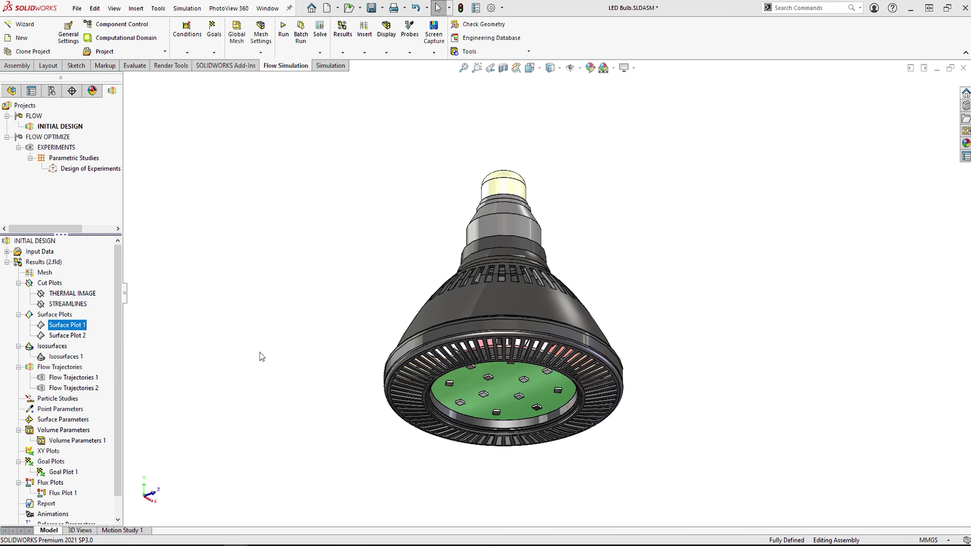
click(377, 317)
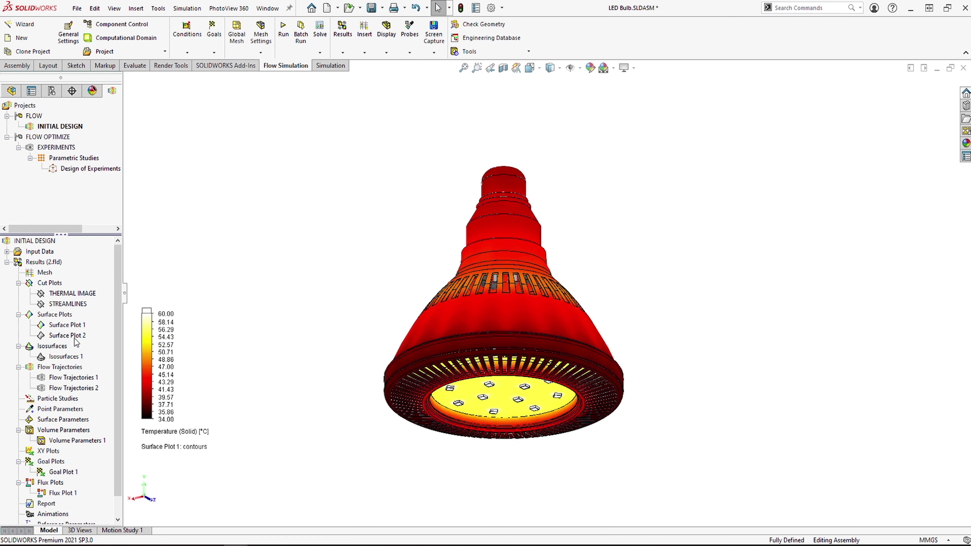
right_click(74, 325)
click(96, 348)
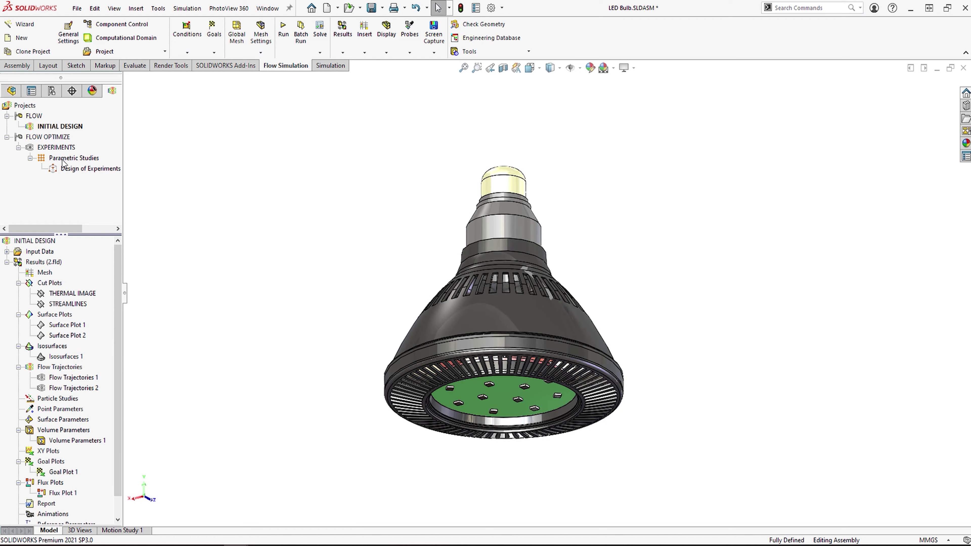
Activate the EXPERIMENTS project and open its Design of Experiments study
double_click(66, 149)
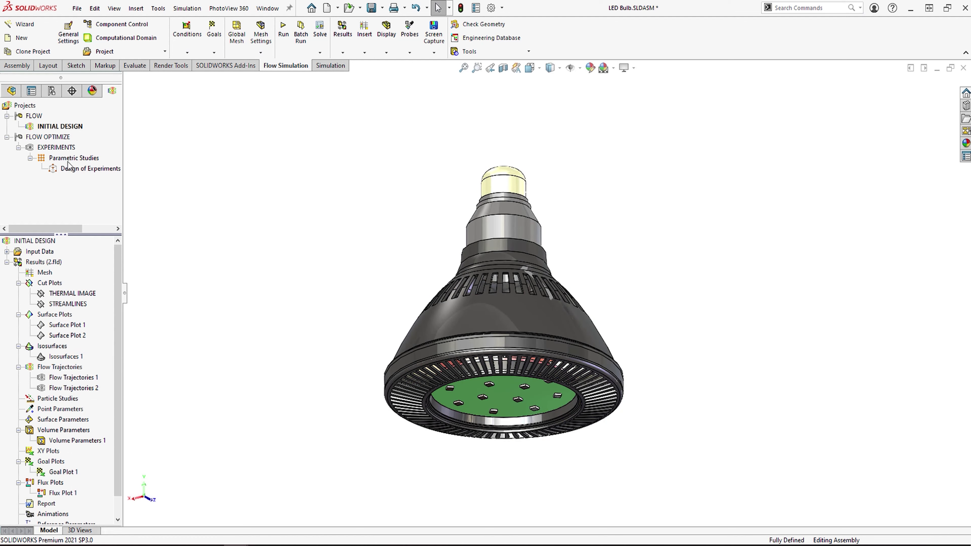
right_click(98, 176)
click(114, 181)
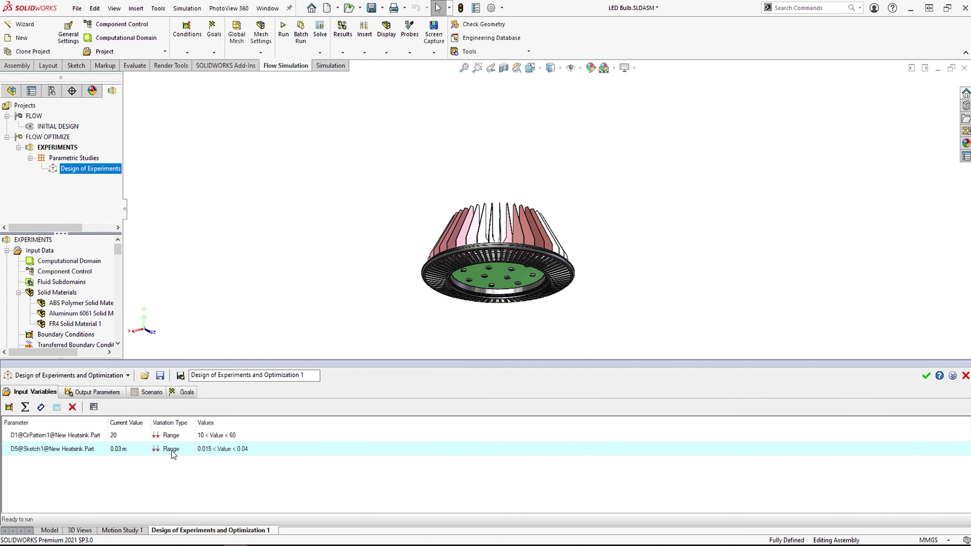
Review the study's four LED junction-temperature output parameters and the table of experiments
middle_drag(517, 247, 528, 320)
click(107, 393)
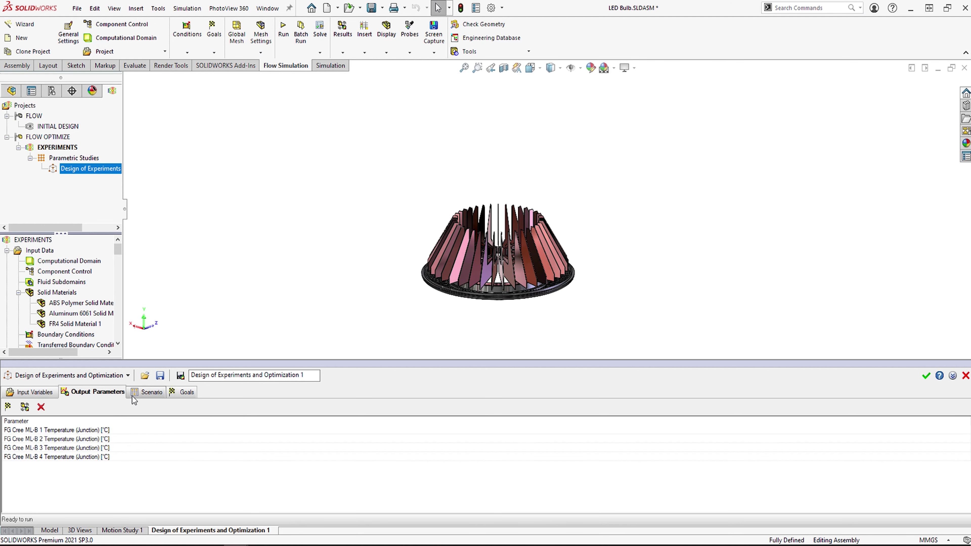
click(165, 396)
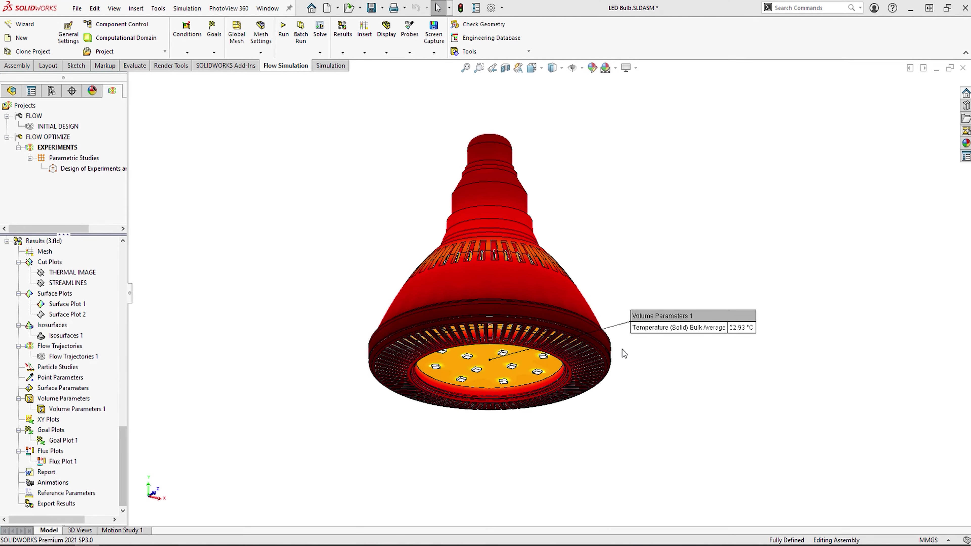
Maximize the Objective plot in the Response Surface Viewer and rotate it to reveal its minimum
mouse_move(631, 375)
middle_down()
mouse_move(632, 406)
mouse_move(620, 367)
middle_up()
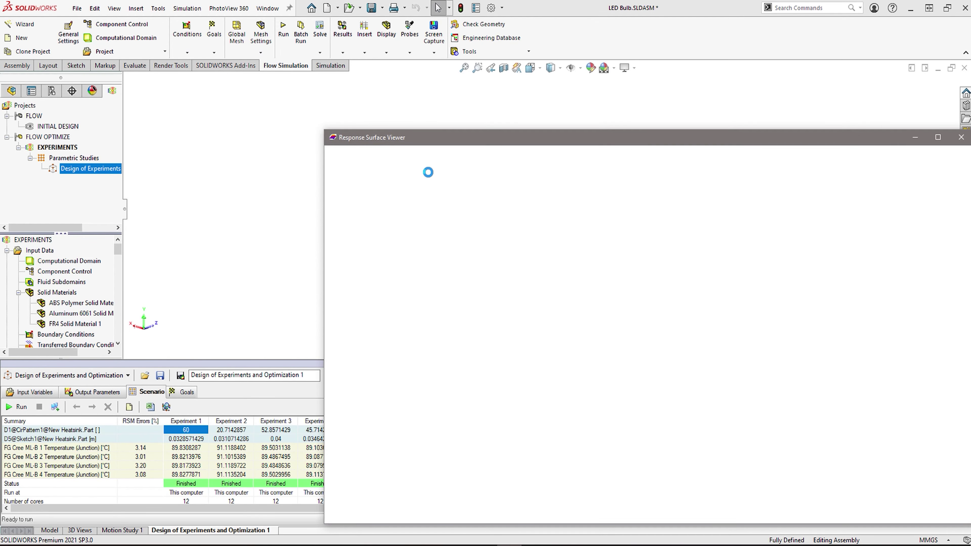
drag(448, 140, 293, 84)
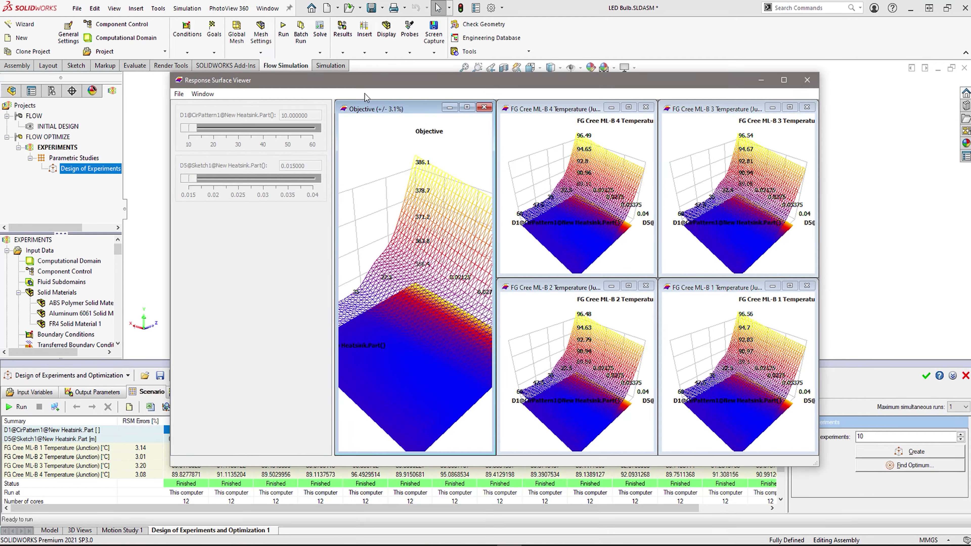
click(466, 108)
drag(598, 358, 619, 355)
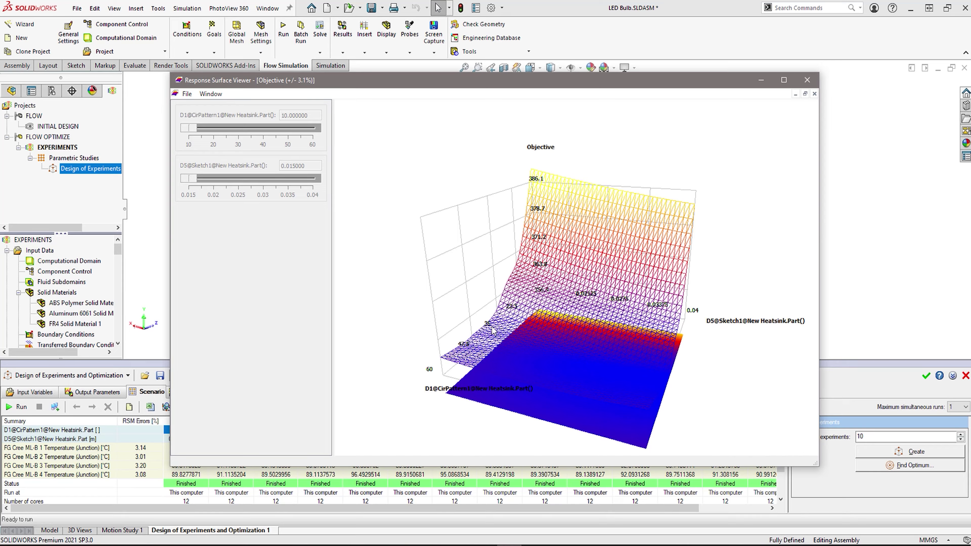
drag(492, 349, 638, 328)
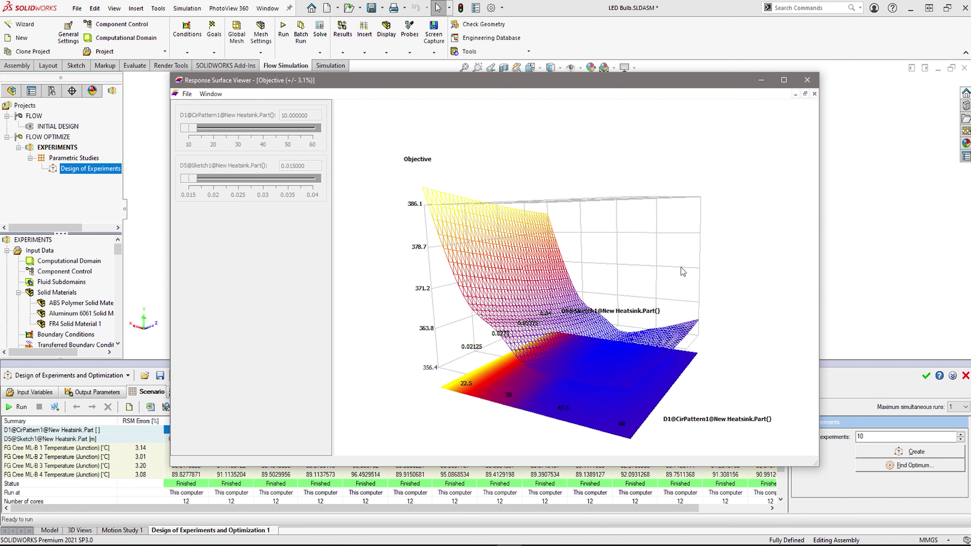